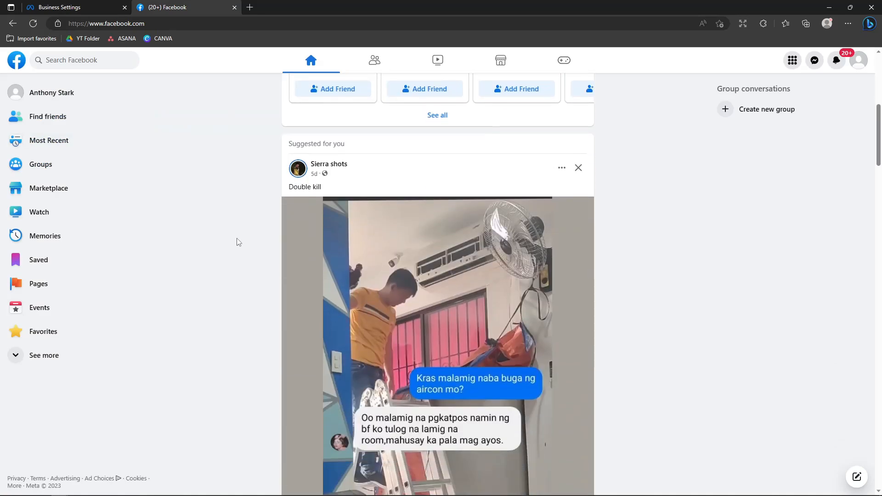
# Step: Switch from the Facebook home feed to the Business settings page
pyautogui.scroll(7, 234, 241)
pyautogui.click(62, 5)
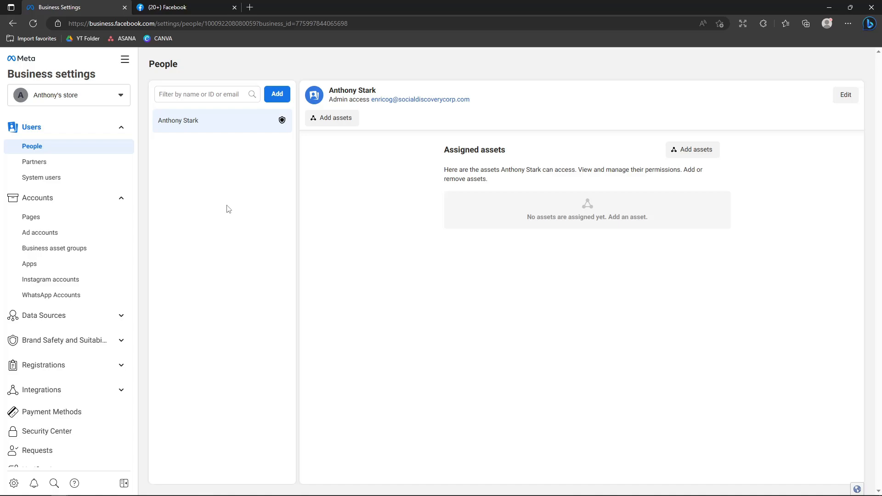
pyautogui.click(176, 5)
pyautogui.click(91, 6)
pyautogui.click(103, 24)
pyautogui.click(99, 23)
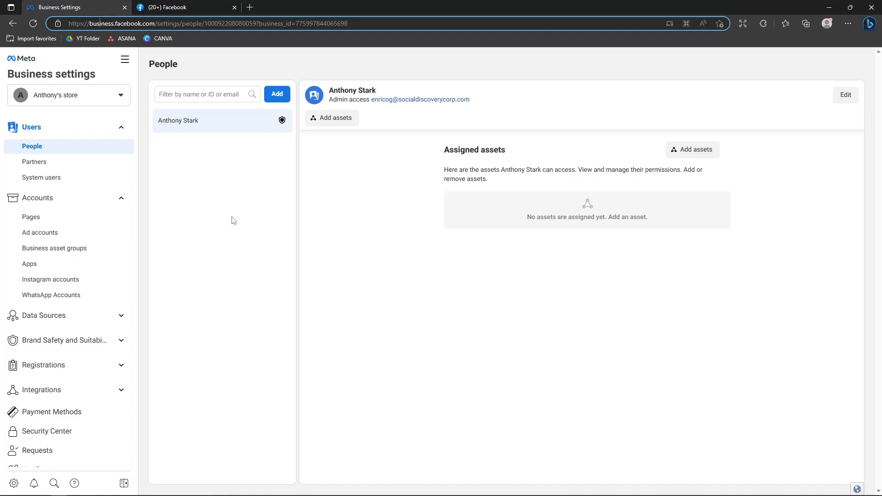
# Step: Look through the full list of sections available in Business settings
pyautogui.scroll(-2, 69, 248)
pyautogui.scroll(2, 73, 290)
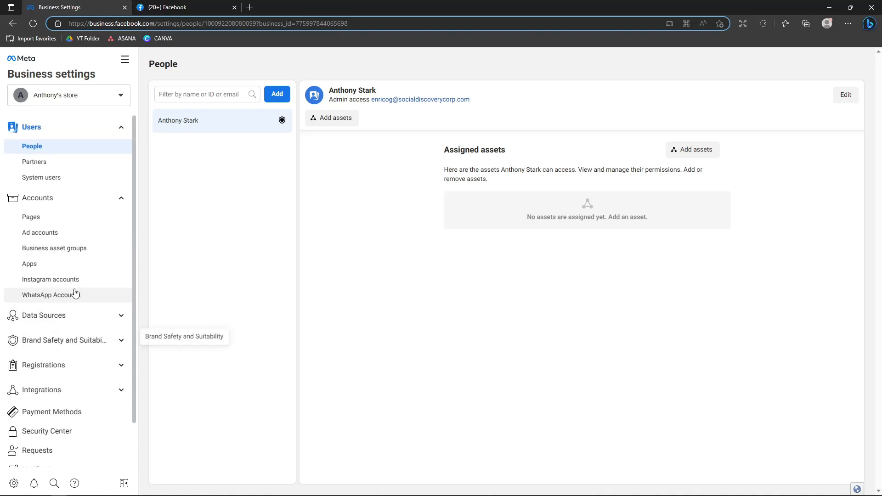
pyautogui.scroll(-2, 55, 349)
pyautogui.scroll(2, 49, 314)
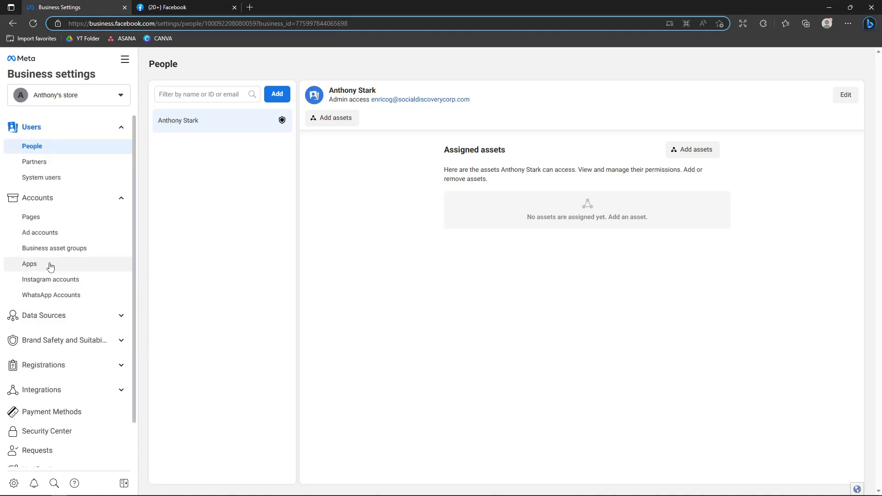
pyautogui.scroll(-2, 48, 266)
pyautogui.scroll(2, 37, 317)
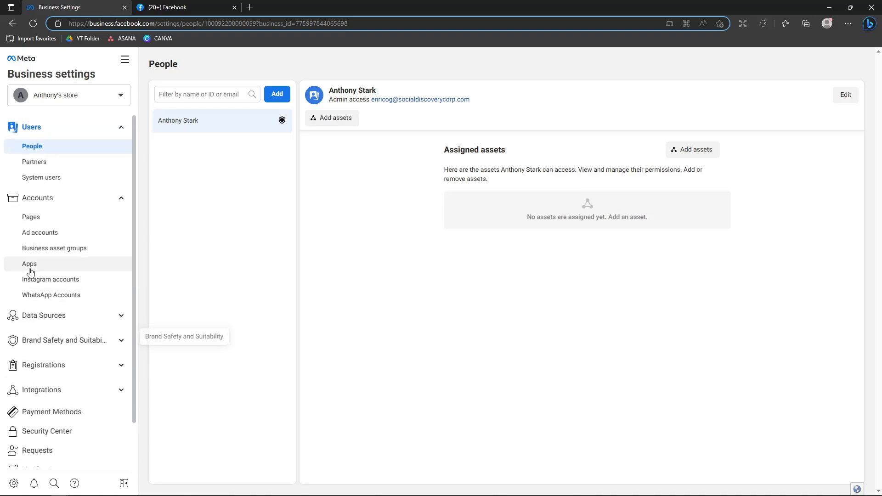
pyautogui.scroll(-1, 70, 320)
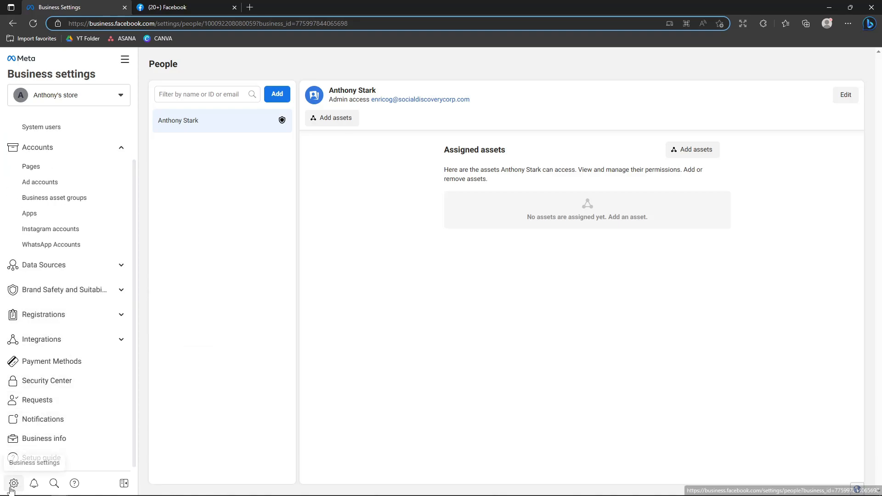
pyautogui.scroll(1, 69, 276)
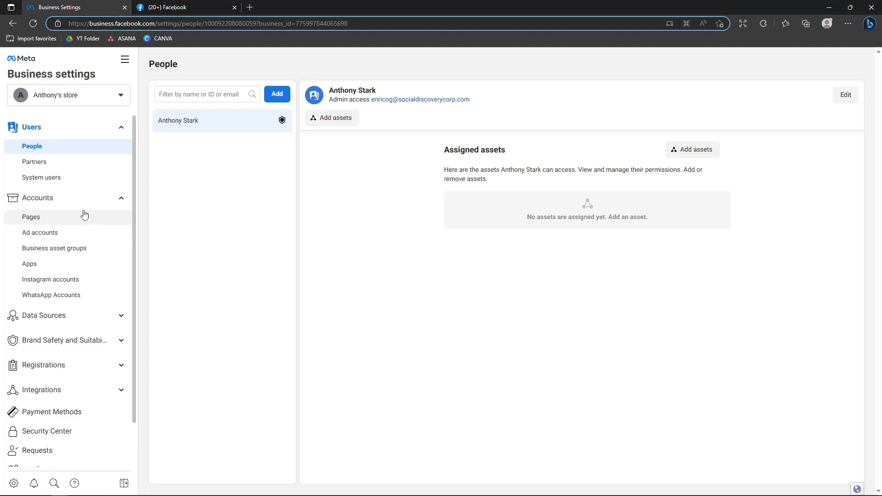
# Step: Collapse the Users section, check what Integrations contains, and leave only the Accounts section expanded
pyautogui.click(122, 198)
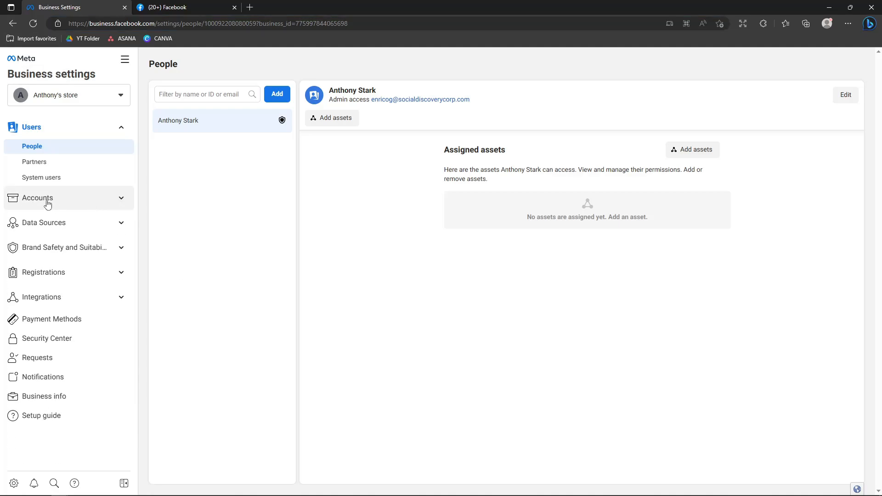
pyautogui.click(121, 127)
pyautogui.click(121, 252)
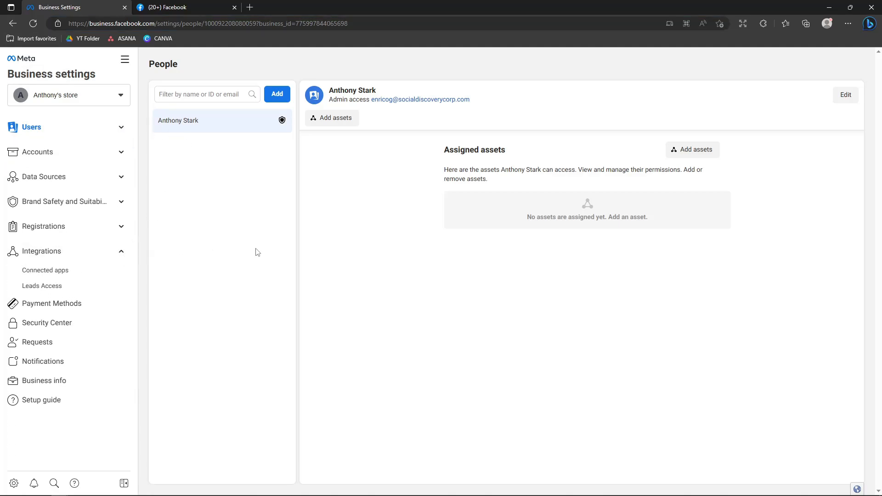
pyautogui.click(122, 252)
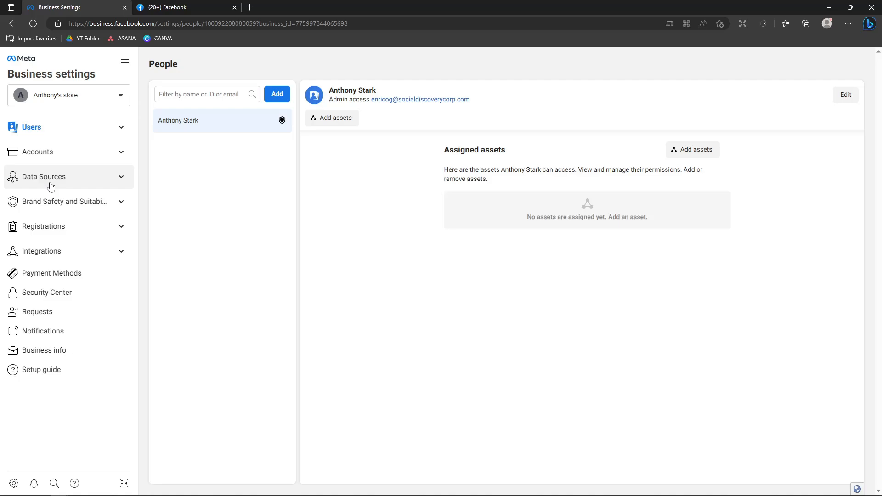
pyautogui.click(121, 154)
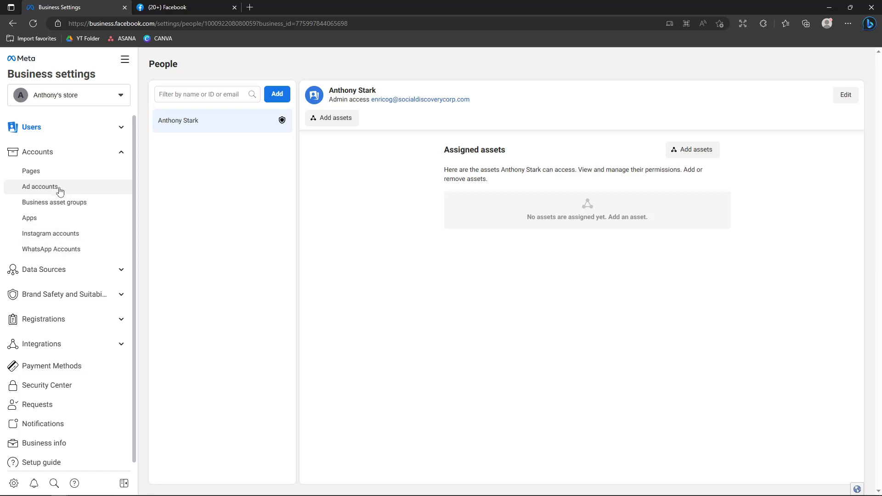
# Step: Review the business's Pages, Ad accounts, Instagram accounts and WhatsApp Accounts pages
pyautogui.click(37, 177)
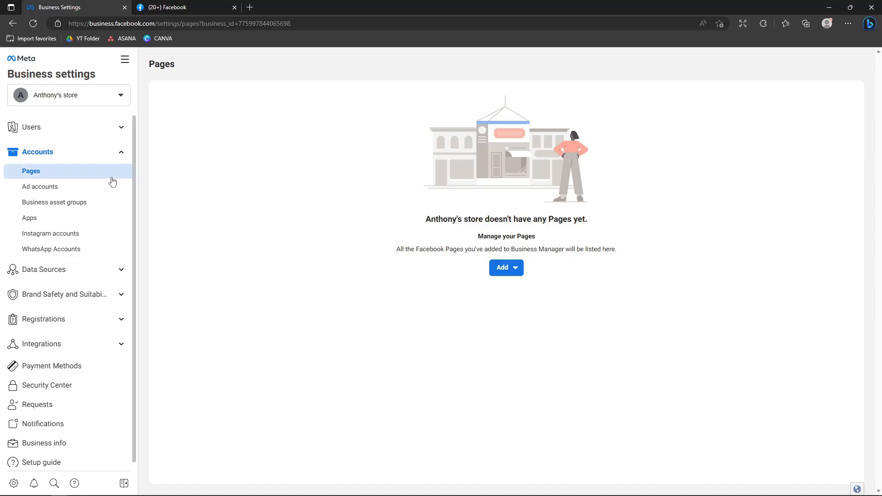
pyautogui.click(63, 187)
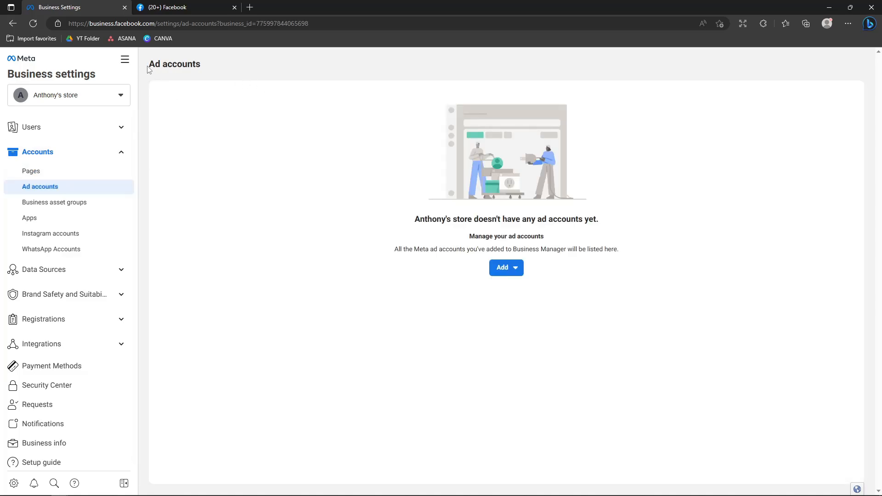
pyautogui.moveTo(148, 67); pyautogui.dragTo(206, 70)
pyautogui.click(223, 94)
pyautogui.click(53, 232)
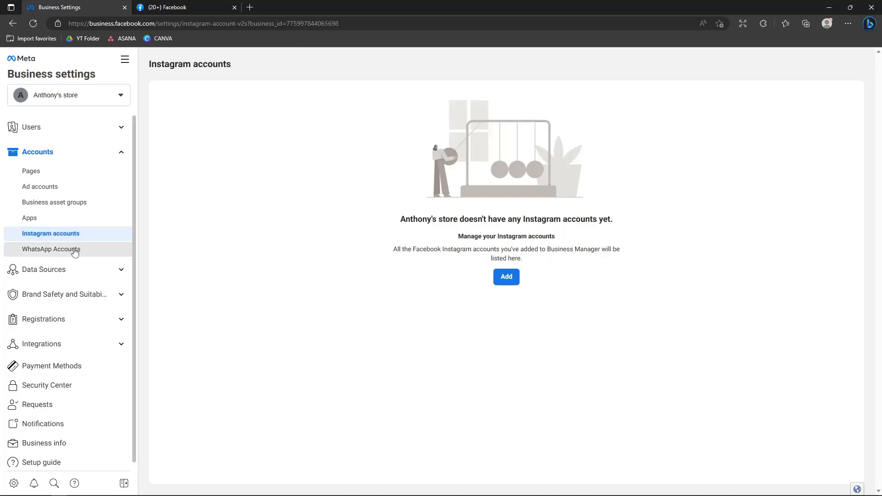
pyautogui.click(74, 250)
# Step: Return to the business's Ad accounts page and point out its heading
pyautogui.click(58, 187)
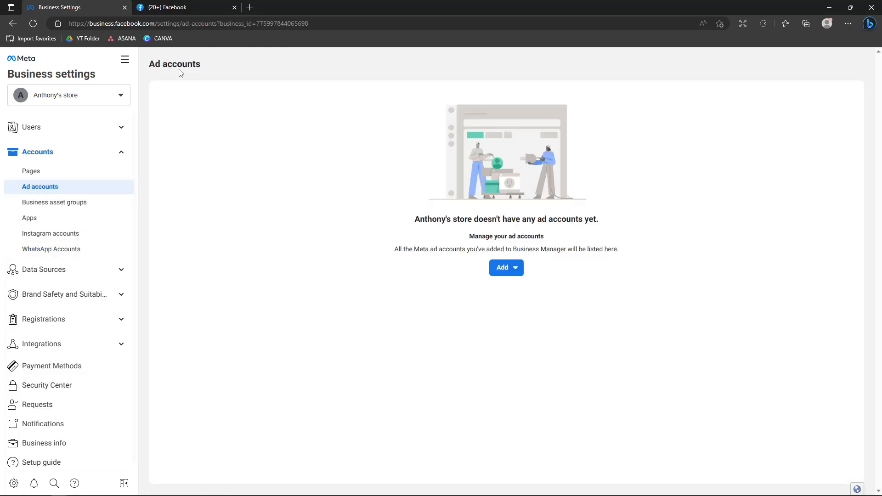
pyautogui.moveTo(149, 64); pyautogui.dragTo(205, 67)
pyautogui.click(205, 97)
pyautogui.click(175, 91)
pyautogui.click(262, 189)
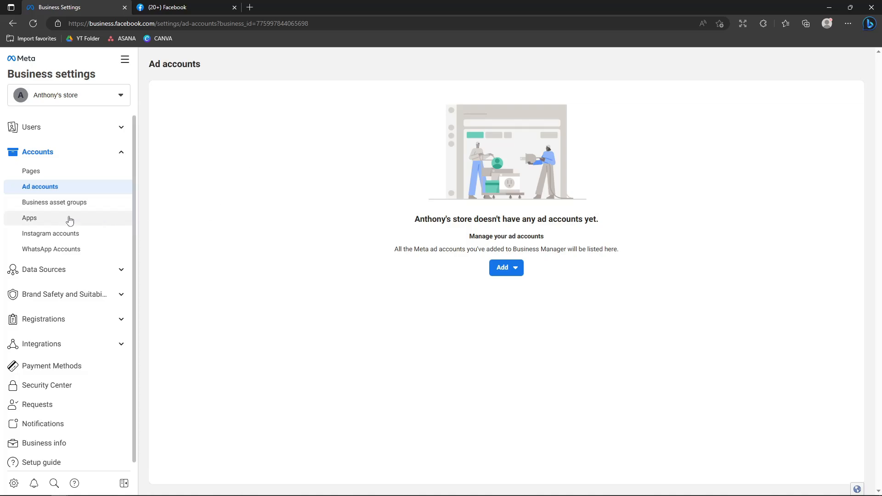
# Step: Examine which kinds of access the dialog for adding an Instagram account lists, and close it without adding one
pyautogui.click(64, 236)
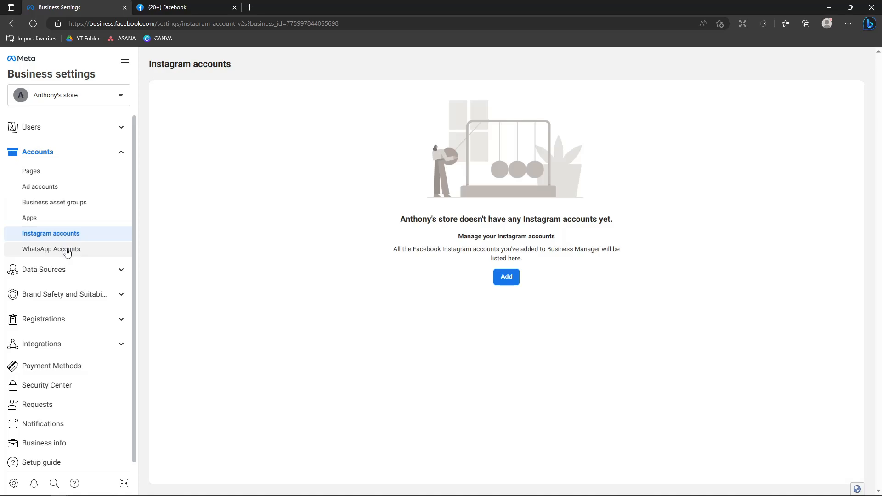
pyautogui.click(501, 278)
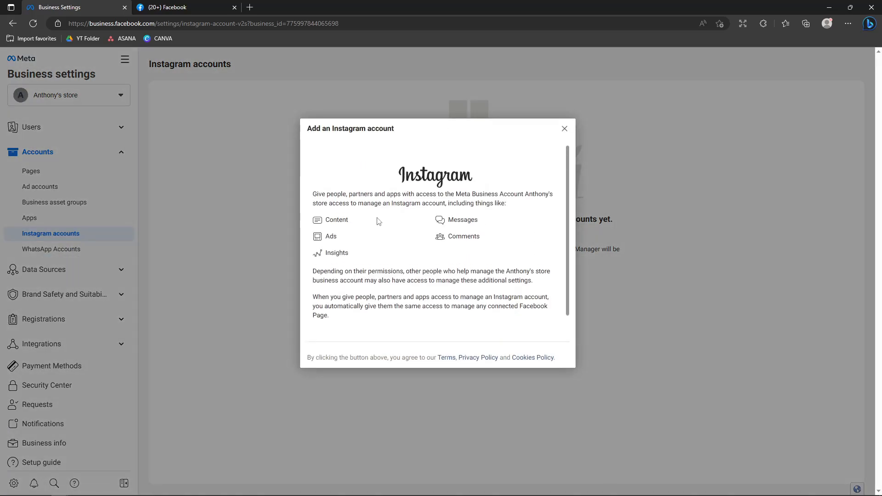
pyautogui.moveTo(329, 252); pyautogui.dragTo(370, 254)
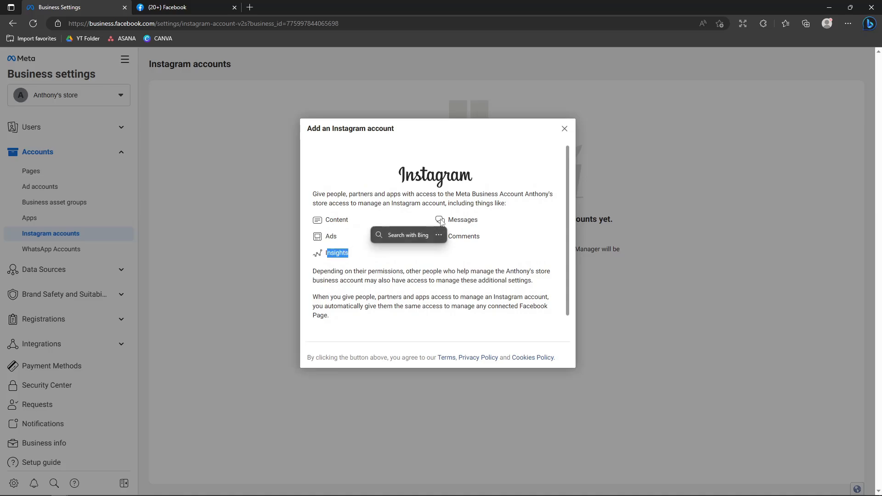
pyautogui.moveTo(454, 220); pyautogui.dragTo(490, 237)
pyautogui.click(476, 237)
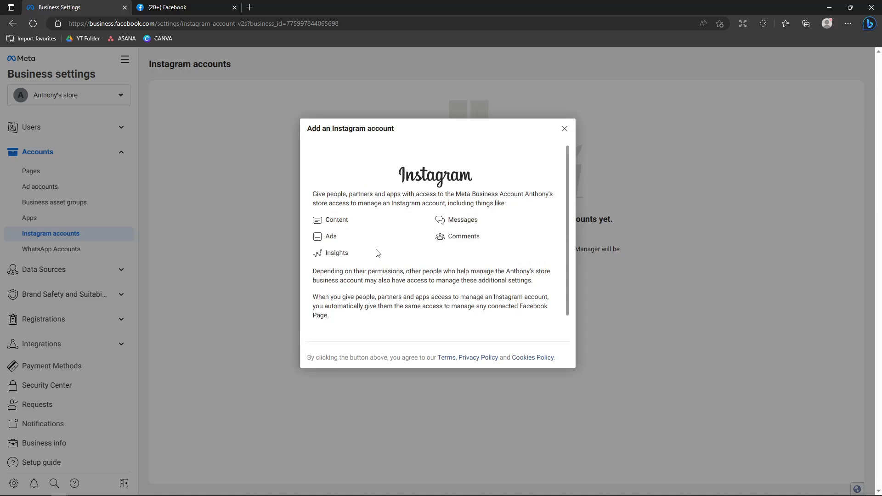
pyautogui.moveTo(342, 237); pyautogui.dragTo(327, 237)
pyautogui.click(239, 258)
pyautogui.click(565, 128)
# Step: Compare the Ad accounts and Instagram accounts pages, finishing on Ad accounts
pyautogui.click(51, 187)
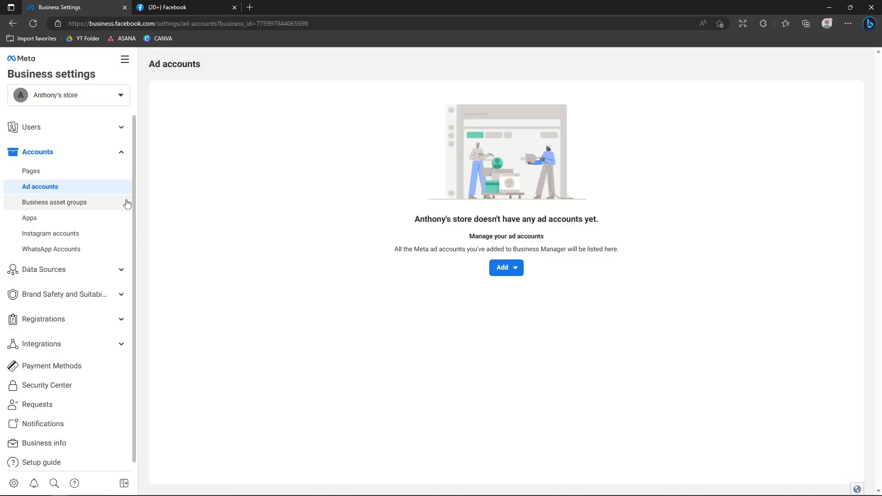
pyautogui.click(74, 235)
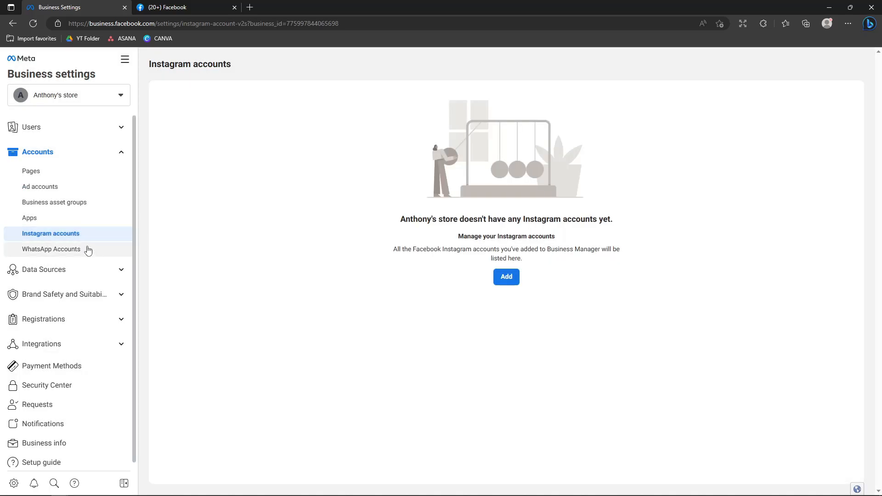
pyautogui.click(63, 191)
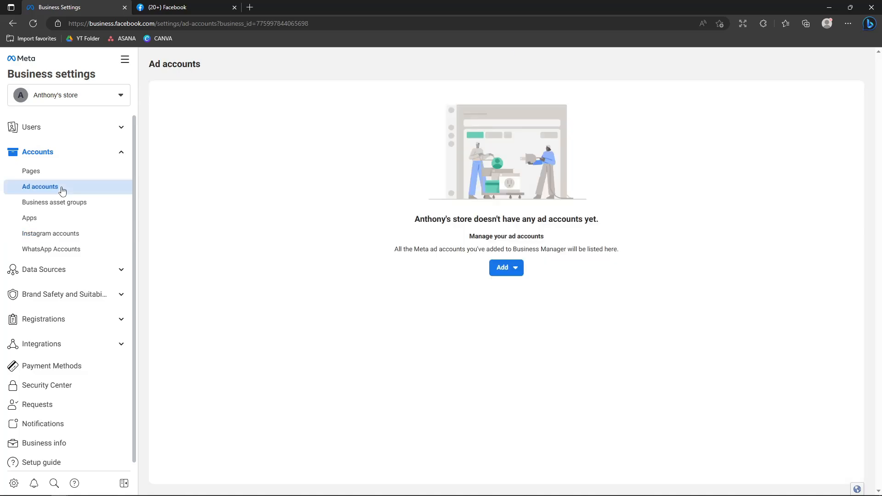
pyautogui.click(78, 234)
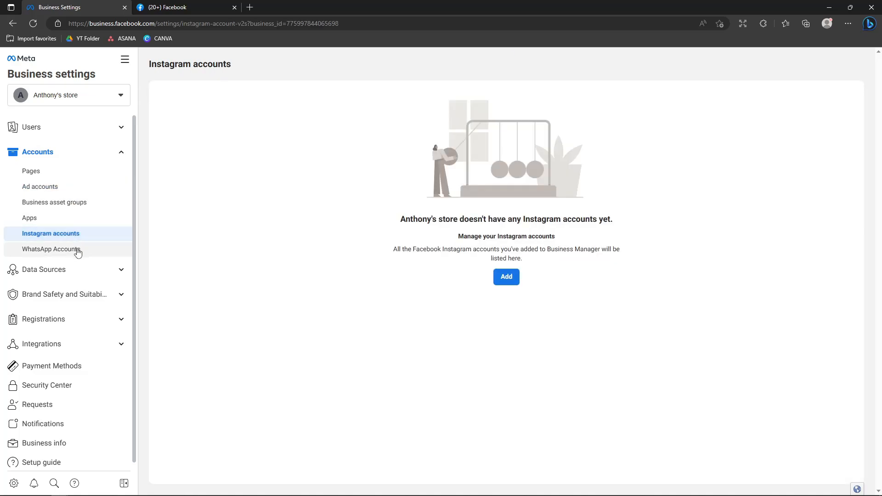
pyautogui.click(51, 187)
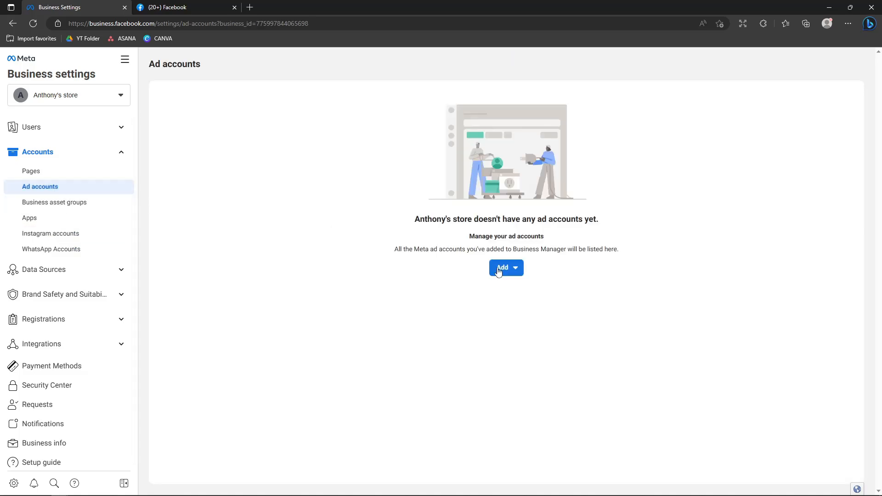
# Step: Try to request access to an ad account owned by another business, and dismiss the primary Page dialog
pyautogui.click(500, 267)
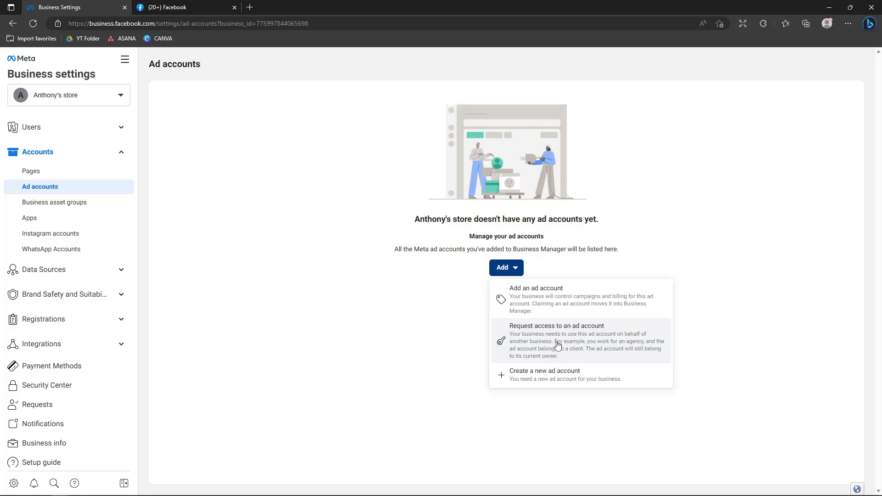
pyautogui.click(543, 340)
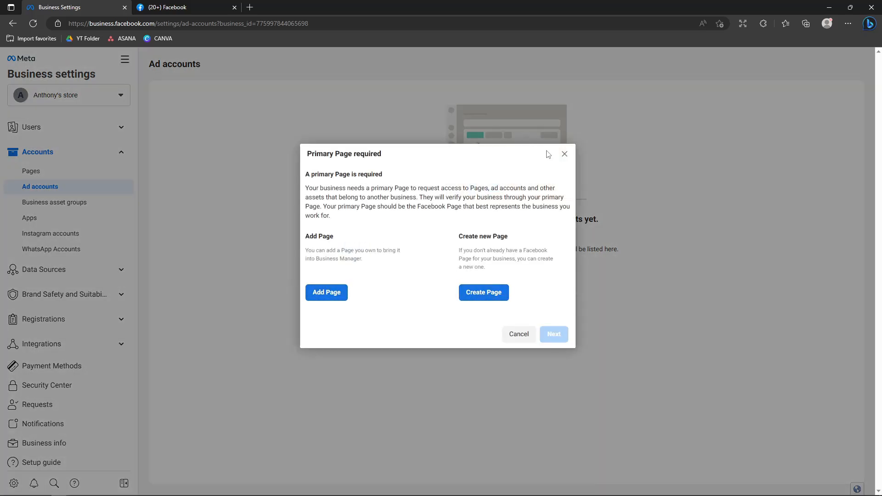
pyautogui.click(564, 154)
# Step: Open the form for adding an existing ad account by its ID, and cancel it without entering one
pyautogui.click(505, 267)
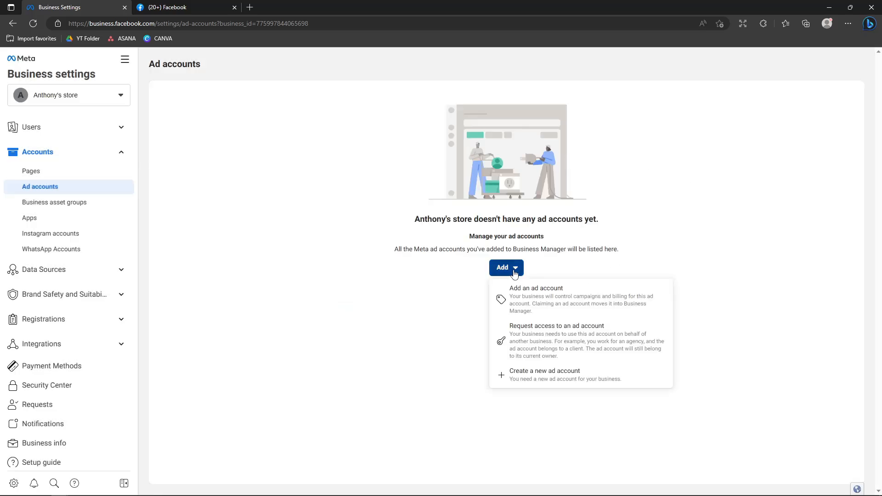
pyautogui.click(553, 299)
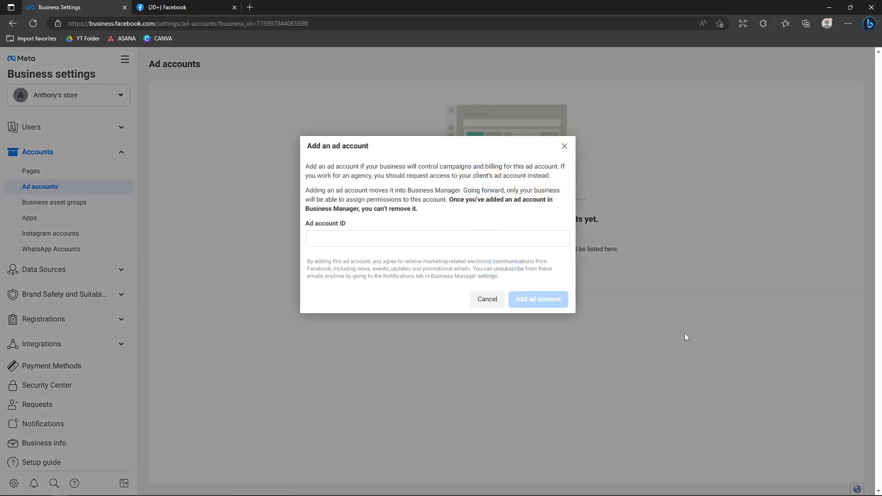
pyautogui.click(354, 237)
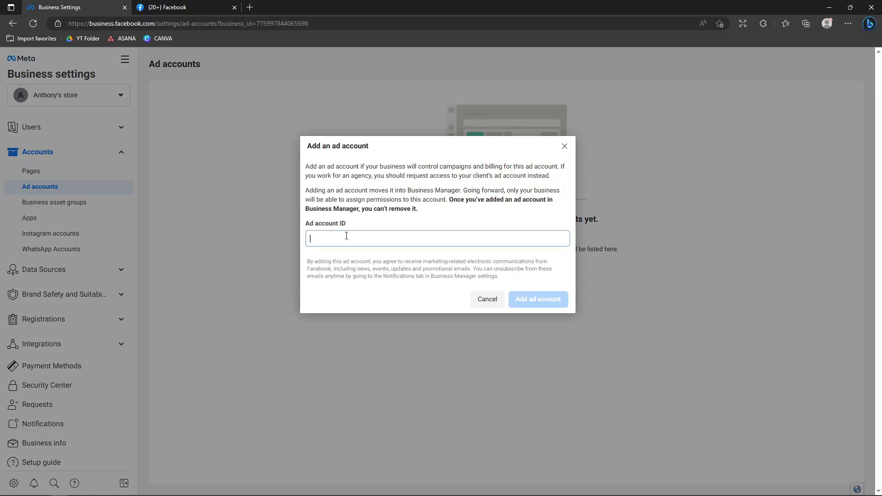
pyautogui.click(483, 303)
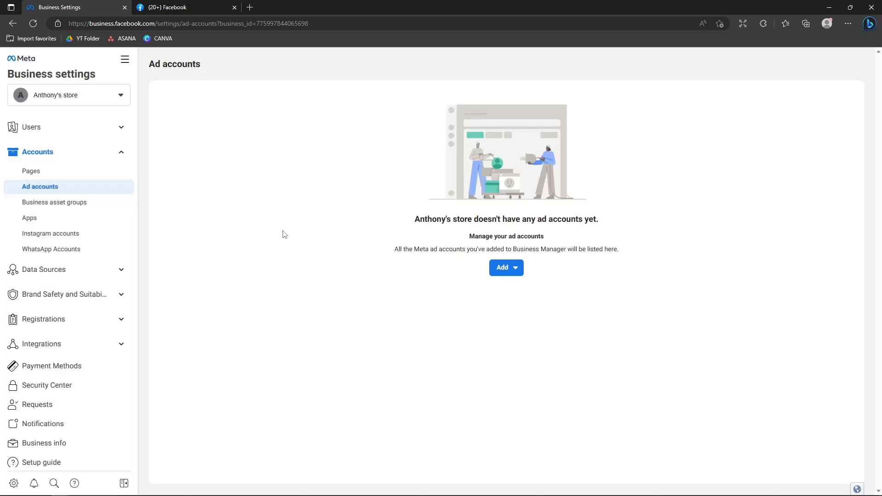
# Step: Start setting up business asset groups, examine the ways to organize work, including Agency, and close the dialog without confirming one
pyautogui.click(73, 203)
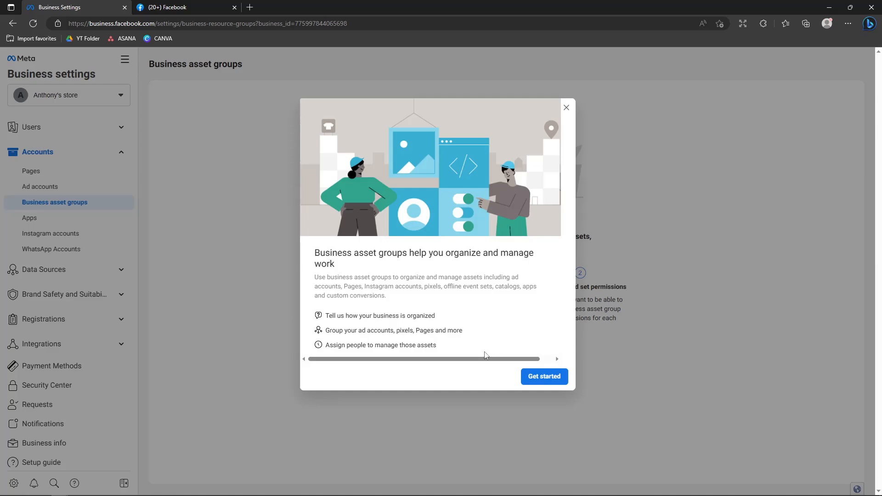
pyautogui.moveTo(475, 360); pyautogui.dragTo(456, 361)
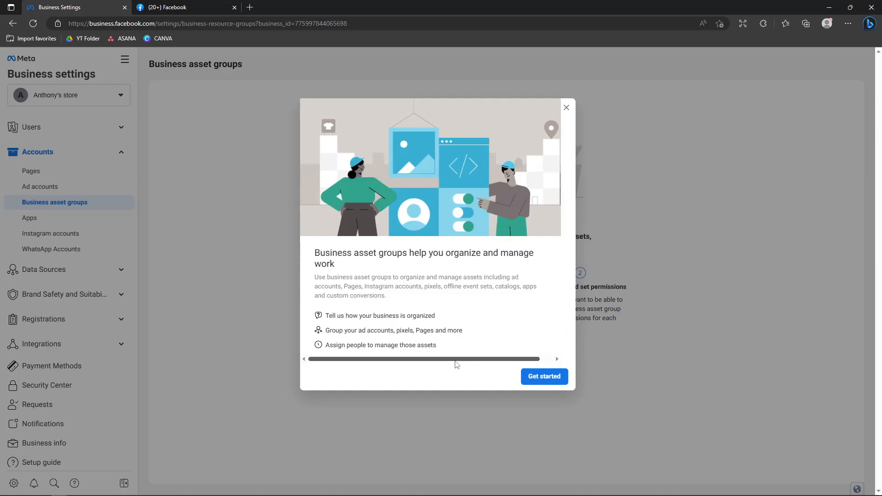
pyautogui.click(544, 382)
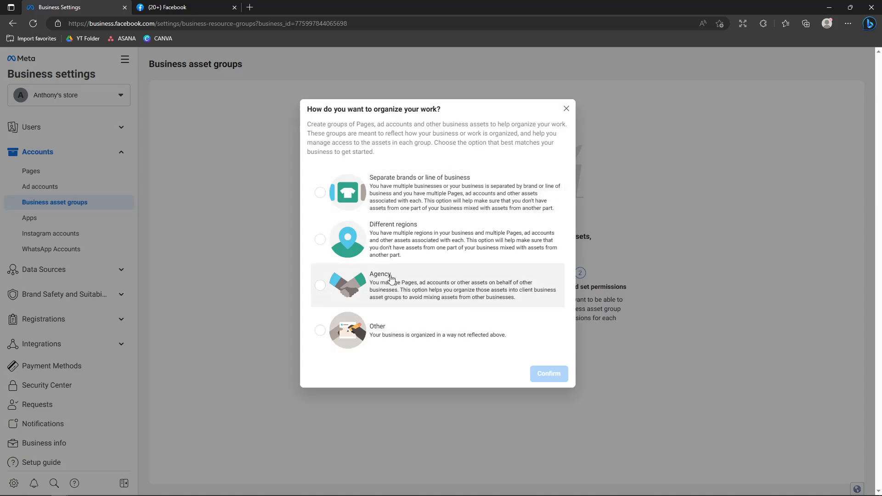
pyautogui.moveTo(391, 275); pyautogui.dragTo(369, 278)
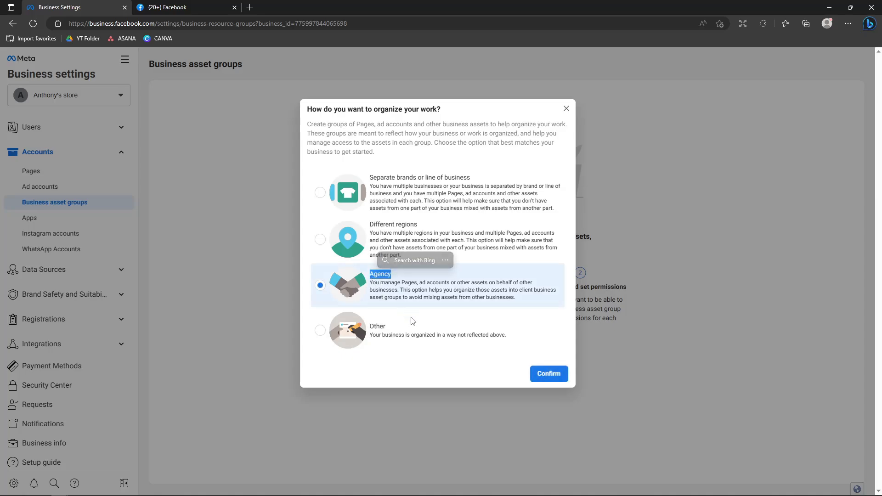
pyautogui.click(404, 292)
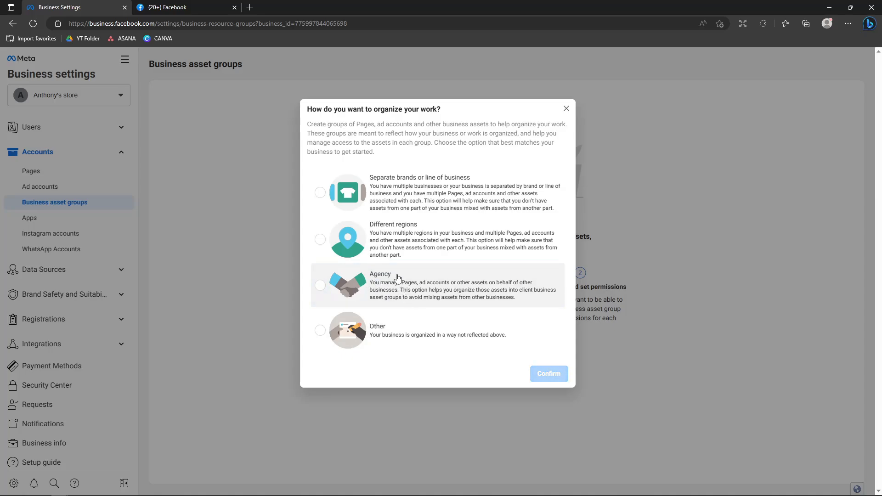
pyautogui.moveTo(391, 275); pyautogui.dragTo(370, 276)
pyautogui.click(390, 277)
pyautogui.click(394, 281)
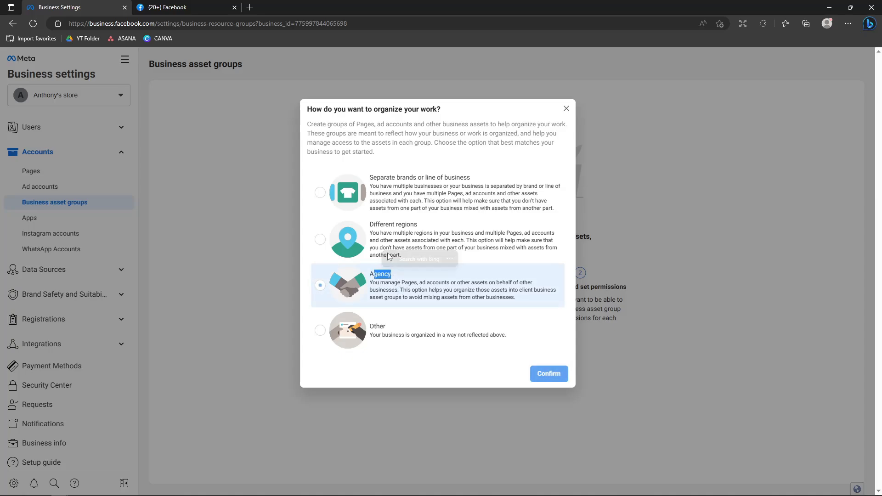
pyautogui.click(566, 109)
# Step: Compare the Ad accounts and Business asset groups pages, dismissing the update notice and finishing on Business asset groups
pyautogui.click(56, 188)
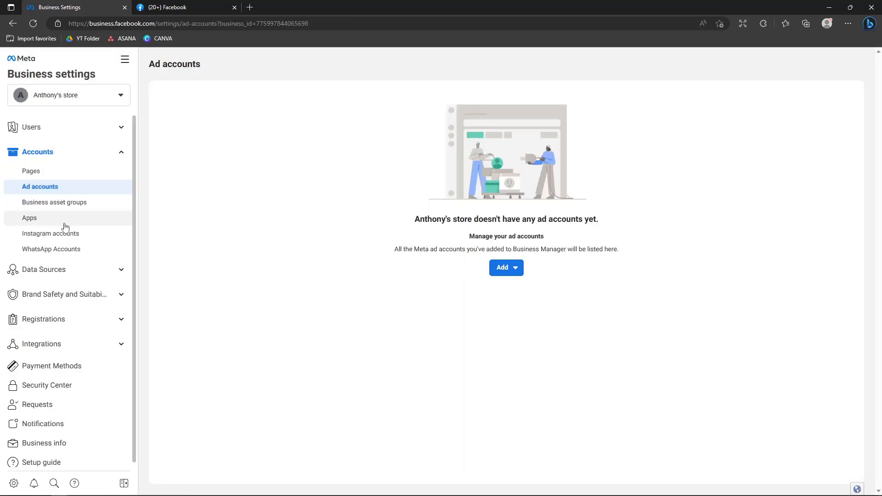
pyautogui.click(90, 204)
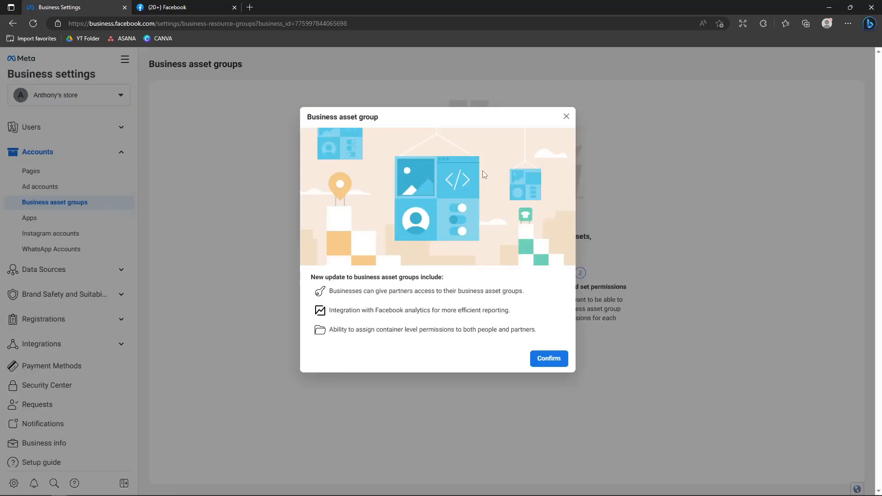
pyautogui.click(567, 119)
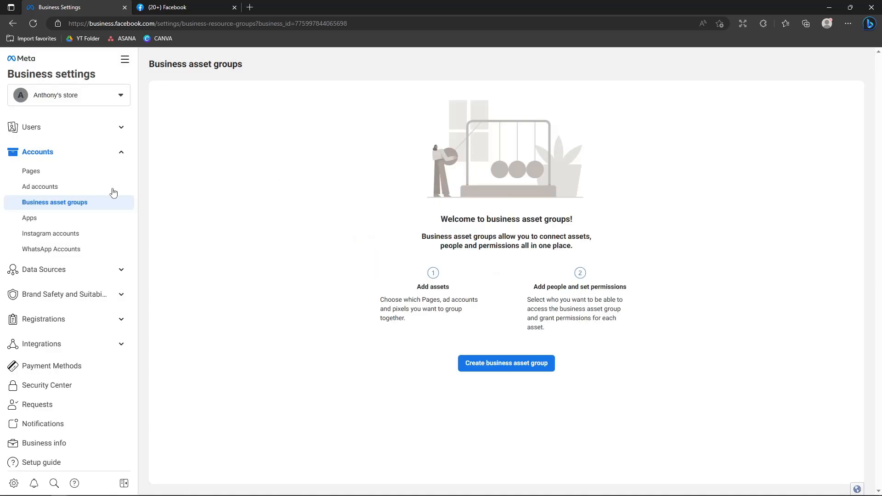
pyautogui.click(62, 187)
pyautogui.click(65, 202)
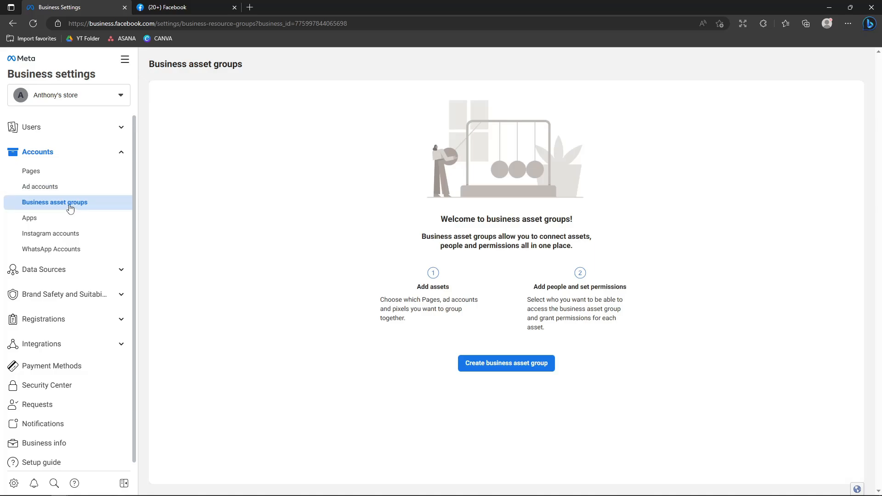
# Step: Start a business asset group organized by separate brands or line of business, enter a group name, and continue to adding assets
pyautogui.click(515, 367)
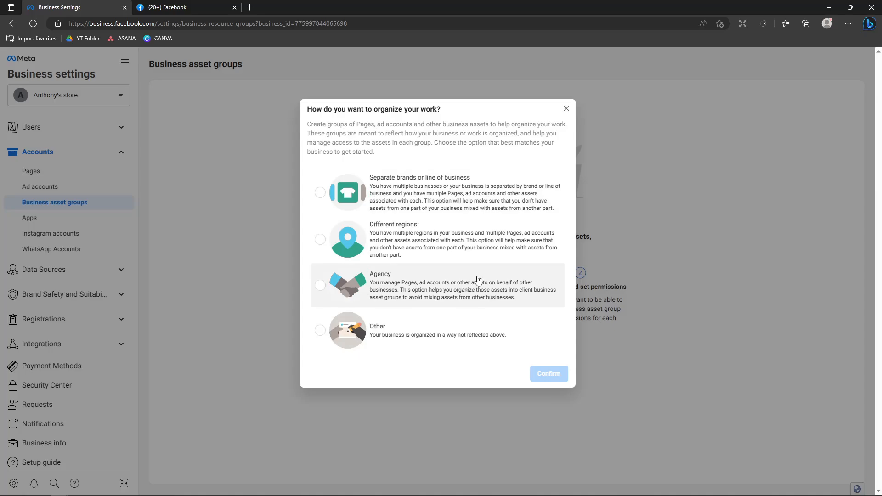
pyautogui.click(345, 189)
pyautogui.click(542, 373)
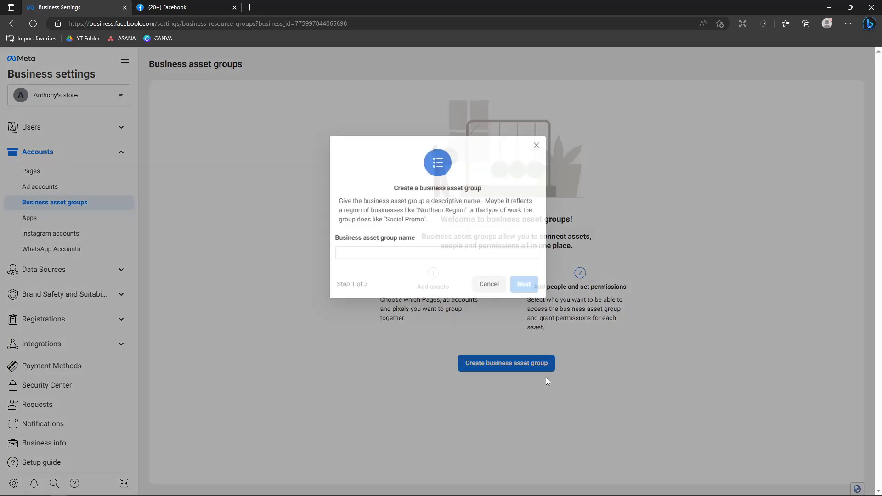
pyautogui.moveTo(399, 190); pyautogui.dragTo(484, 202)
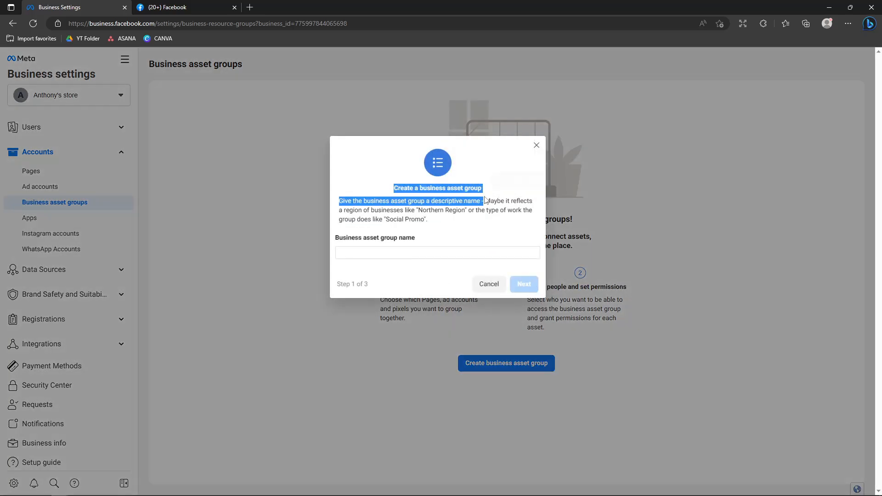
pyautogui.click(363, 257)
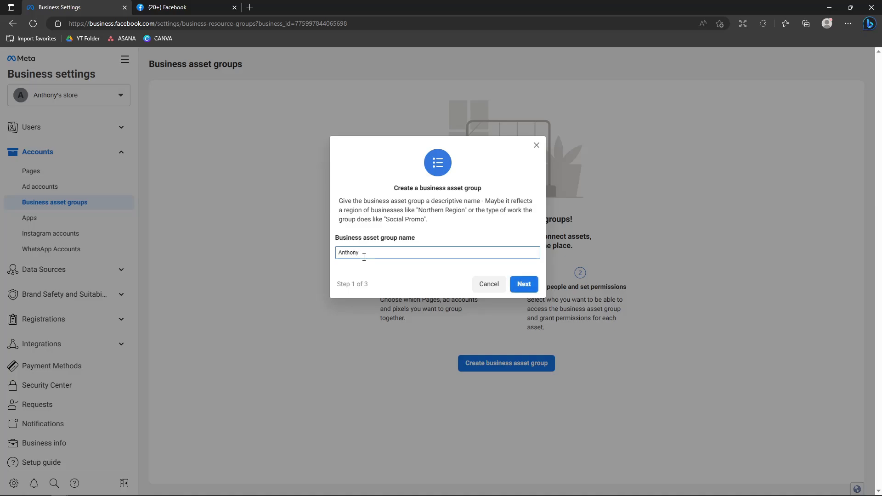
pyautogui.click(524, 284)
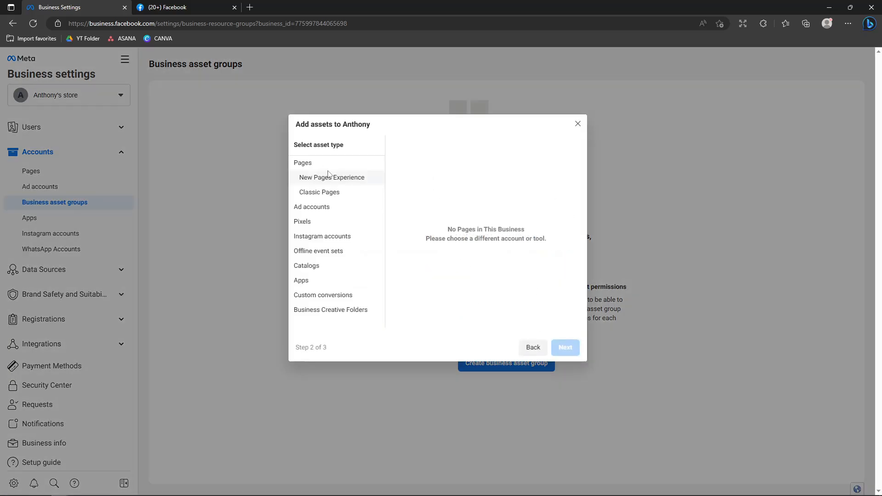
# Step: Examine the asset types available for the group, from Pages to Business Creative Folders, and close the setup without creating the group
pyautogui.click(301, 269)
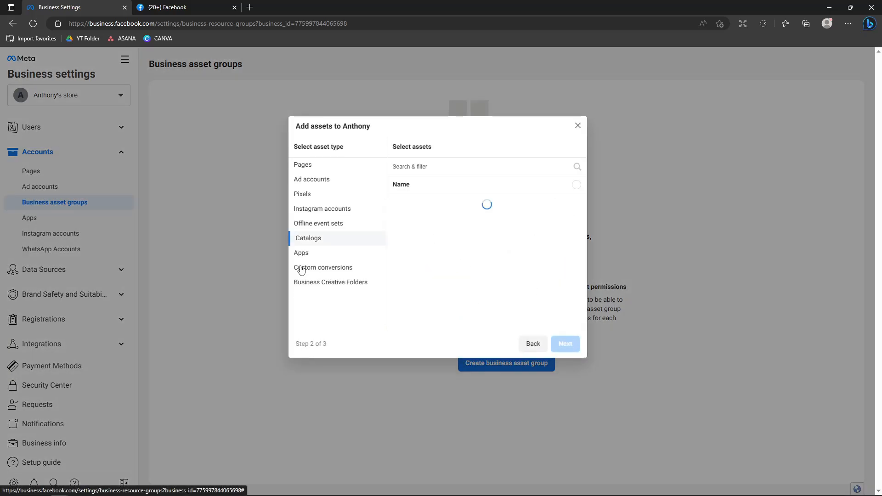
pyautogui.click(323, 209)
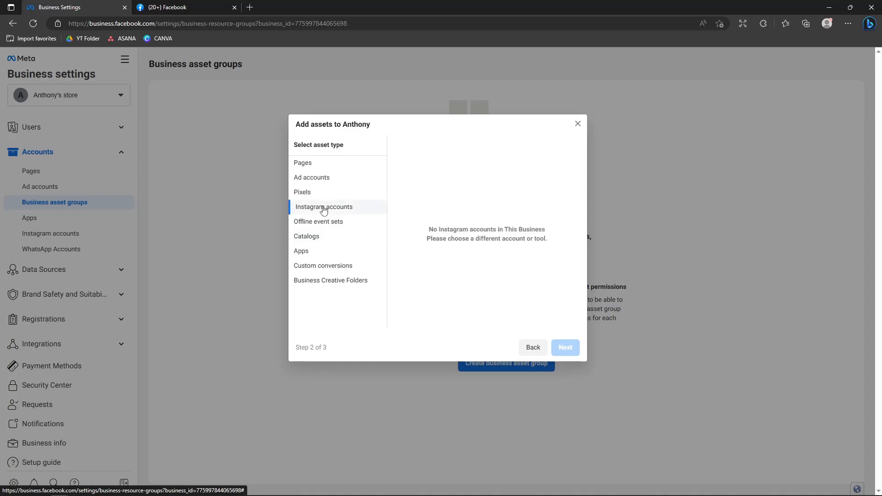
pyautogui.click(308, 195)
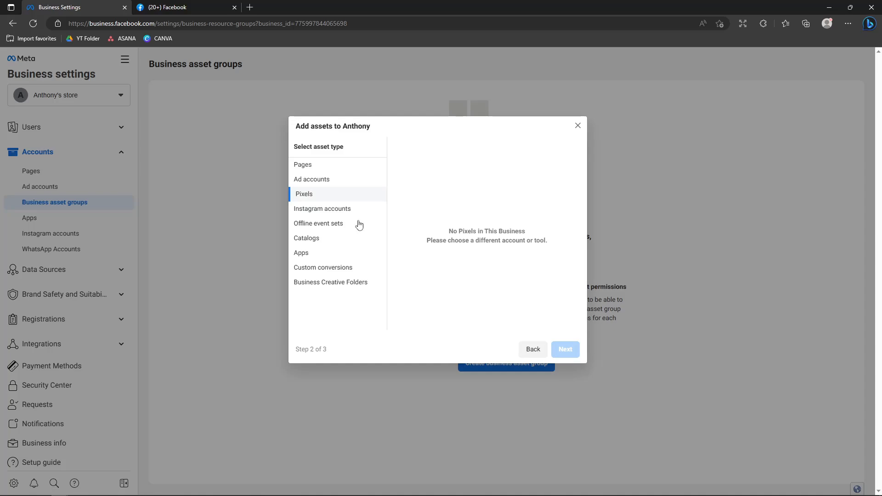
pyautogui.click(302, 165)
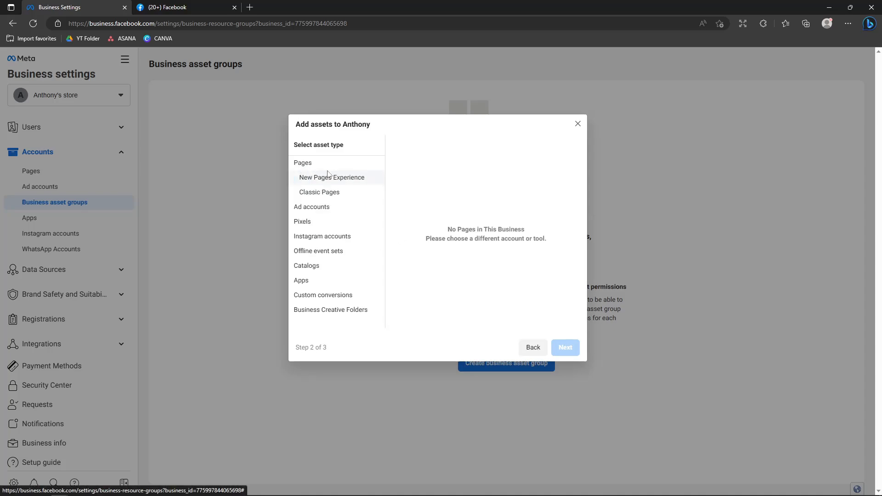
pyautogui.click(320, 207)
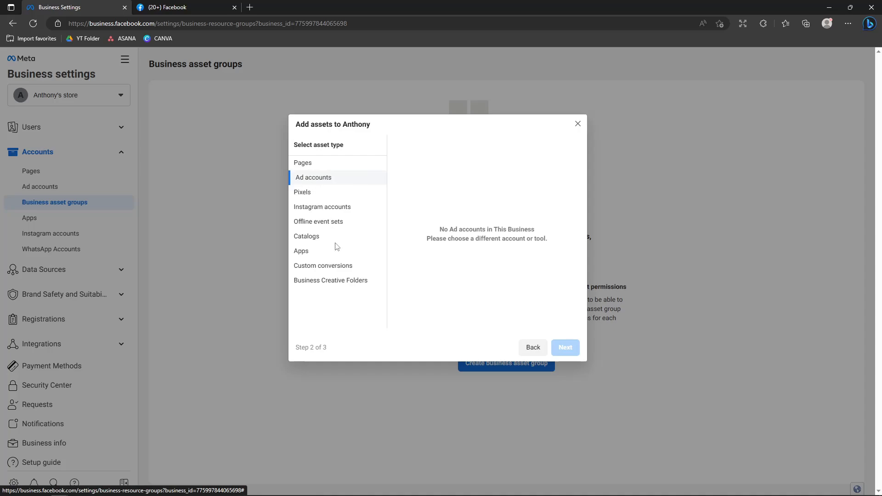
pyautogui.click(309, 252)
pyautogui.click(317, 237)
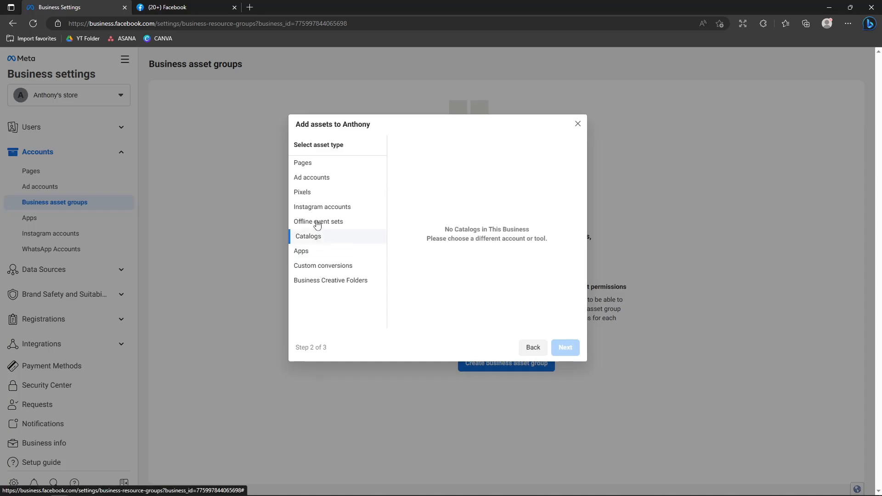
pyautogui.click(318, 223)
pyautogui.click(321, 208)
pyautogui.click(312, 179)
pyautogui.click(304, 163)
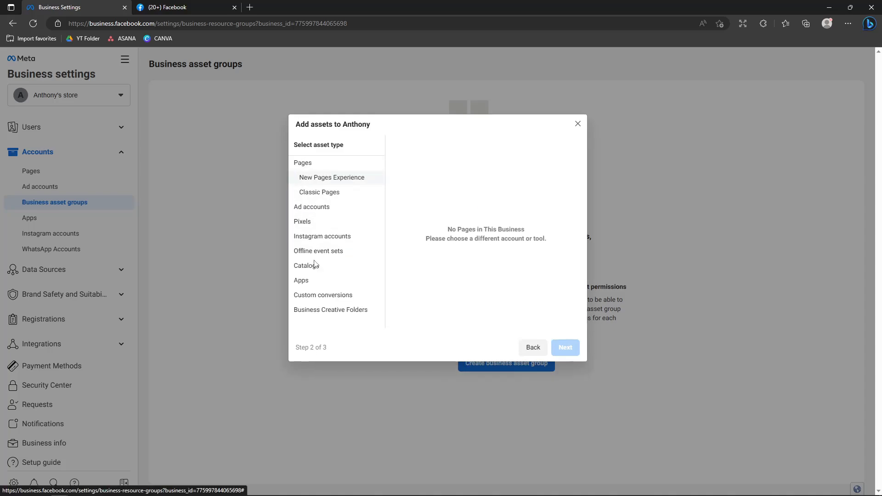
pyautogui.click(320, 292)
pyautogui.click(335, 286)
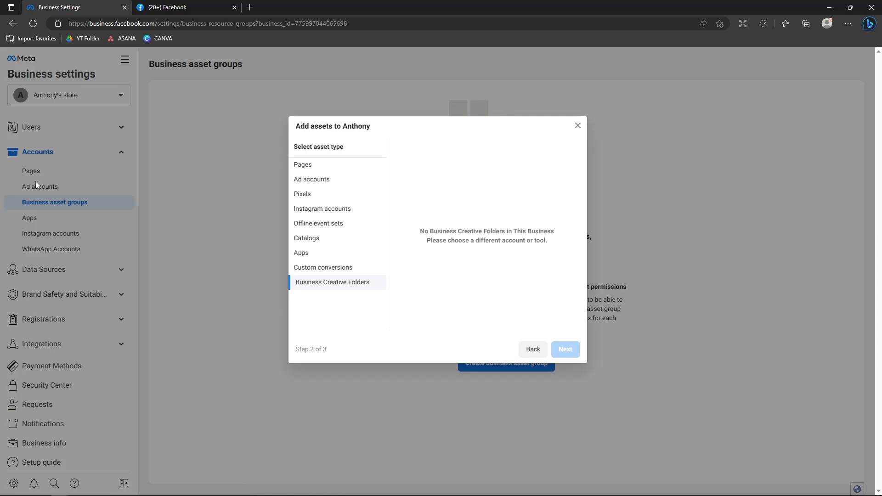
pyautogui.click(298, 165)
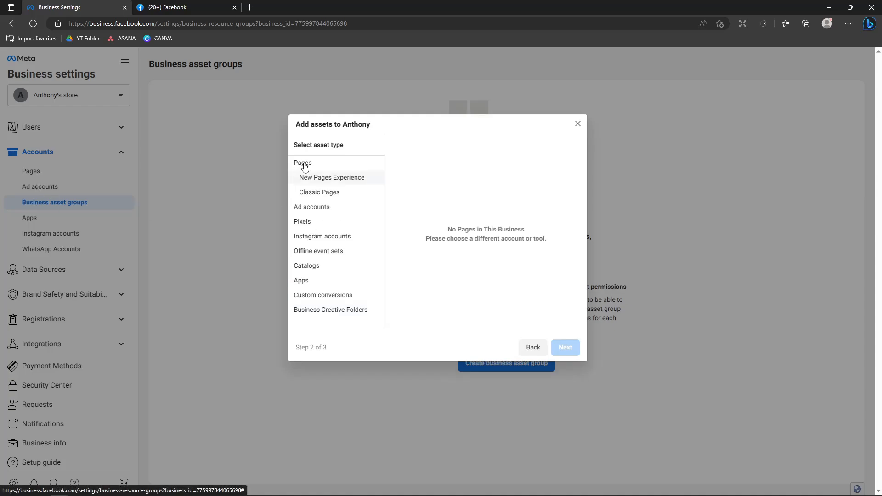
pyautogui.click(532, 348)
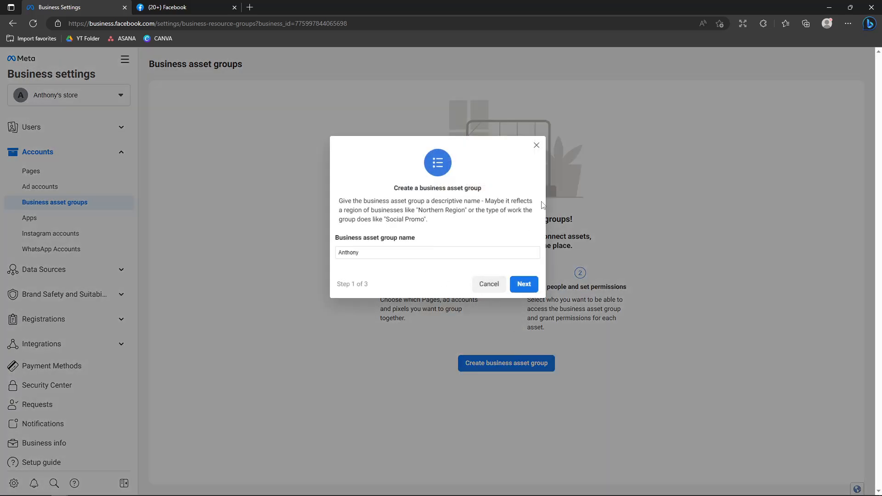
pyautogui.click(536, 145)
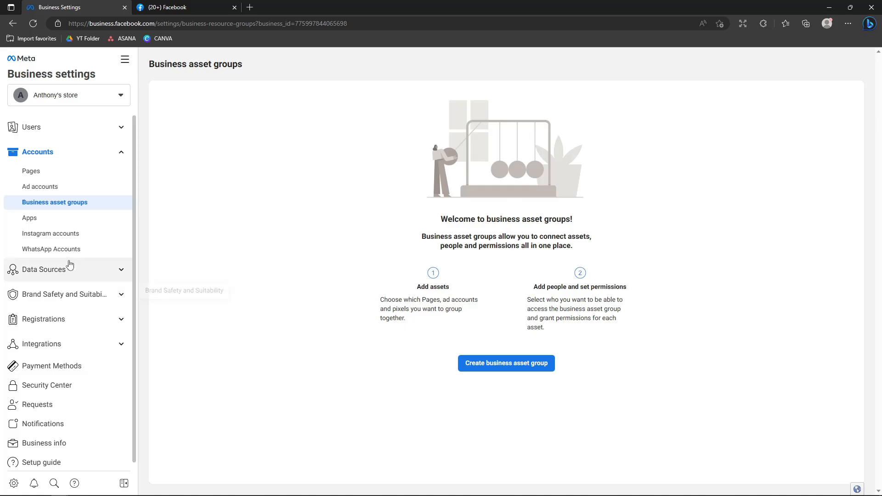
# Step: Examine the options for adding an app on the Apps page, and close the list without choosing one
pyautogui.click(30, 219)
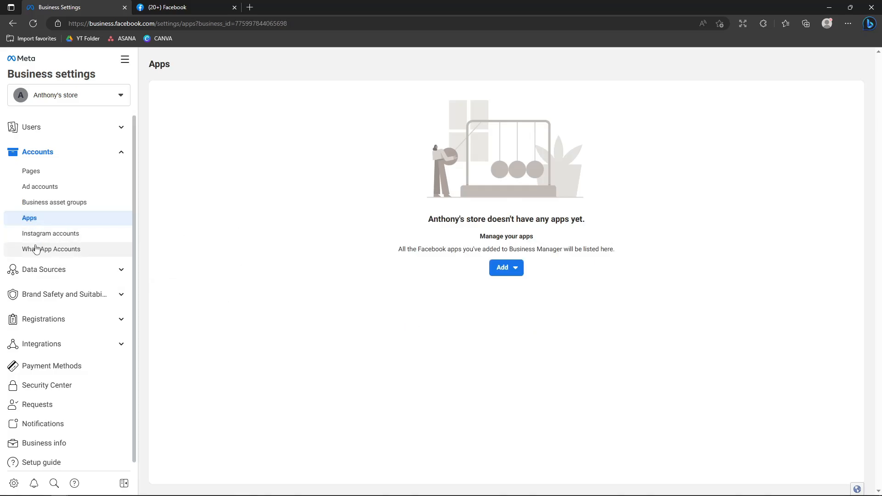
pyautogui.click(502, 274)
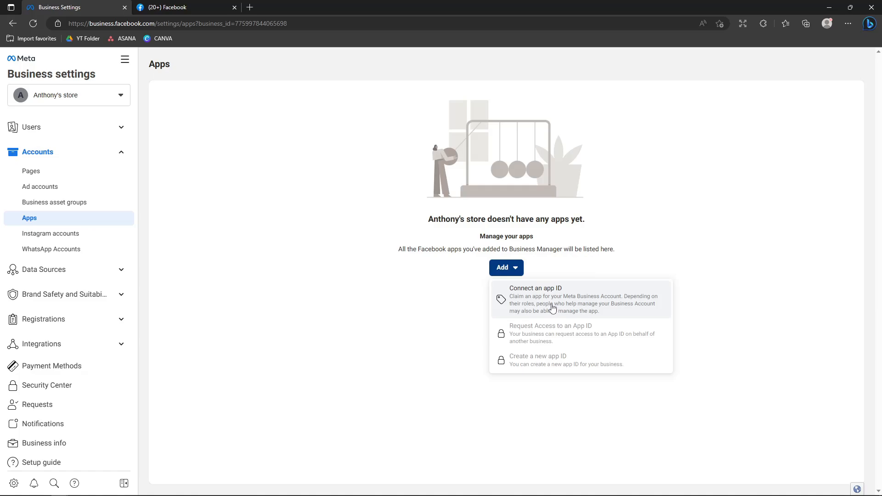
pyautogui.click(311, 210)
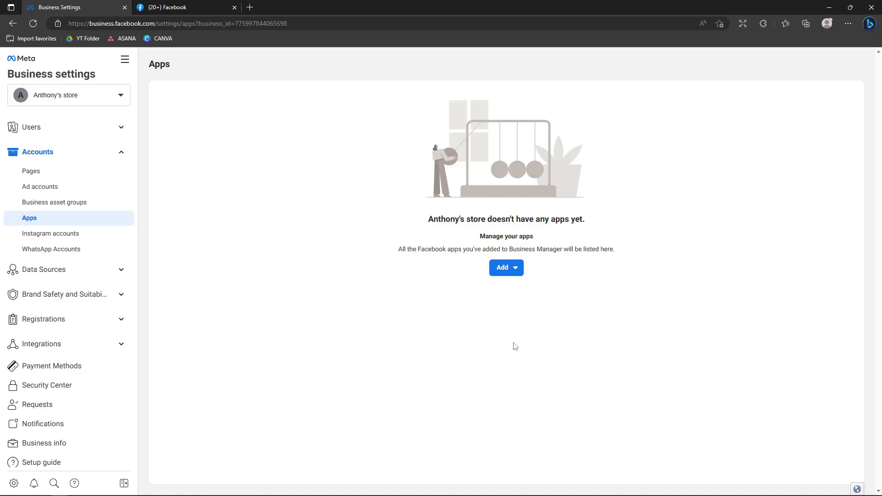
# Step: Review the Ads access and permission details in the dialog for adding an Instagram account, and close it without connecting one
pyautogui.click(51, 234)
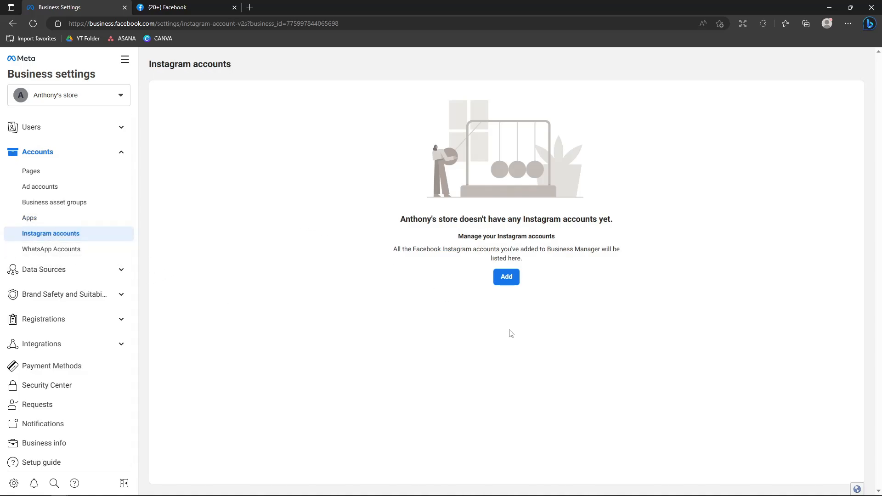
pyautogui.click(508, 278)
pyautogui.scroll(-1, 425, 266)
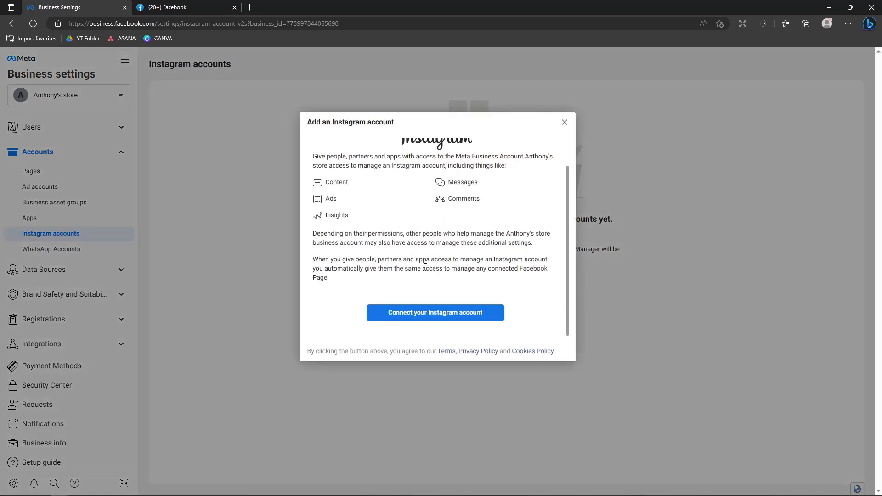
pyautogui.doubleClick(337, 198)
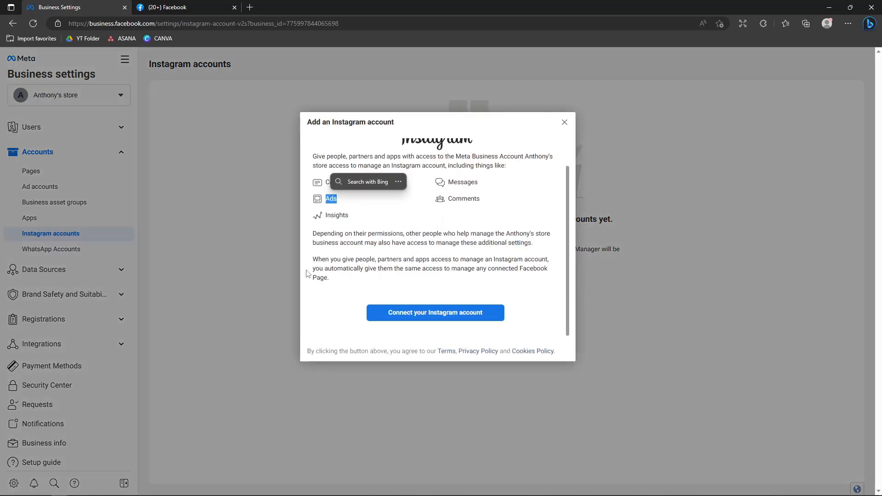
pyautogui.click(205, 257)
pyautogui.click(565, 122)
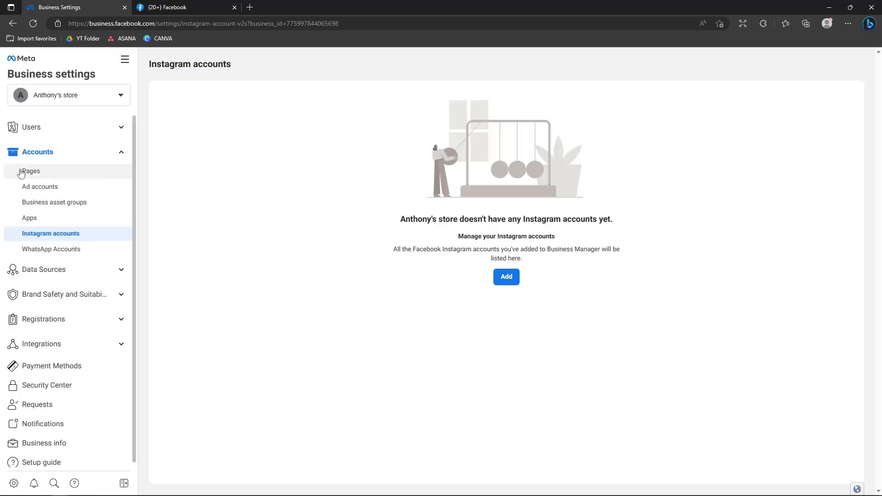
# Step: Visit Ad accounts briefly, return to Instagram accounts, and reopen the account-adding dialog at its connection option
pyautogui.click(41, 187)
pyautogui.click(75, 233)
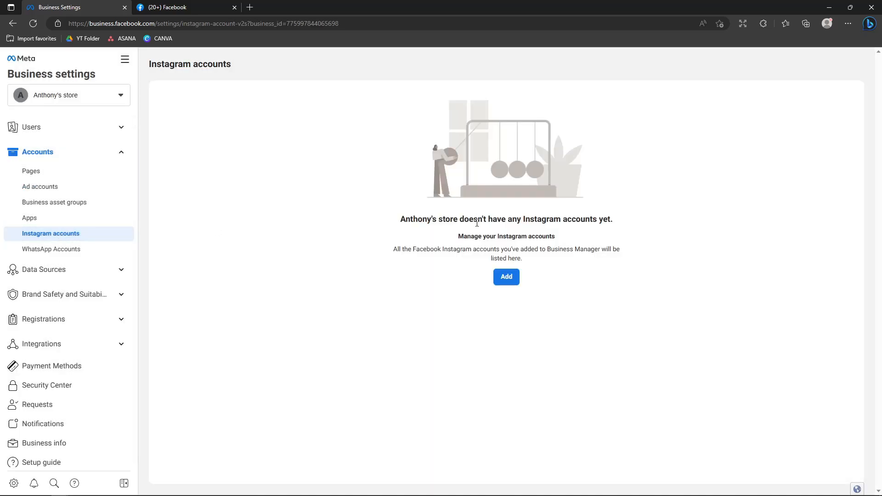
pyautogui.click(504, 275)
pyautogui.scroll(-1, 514, 215)
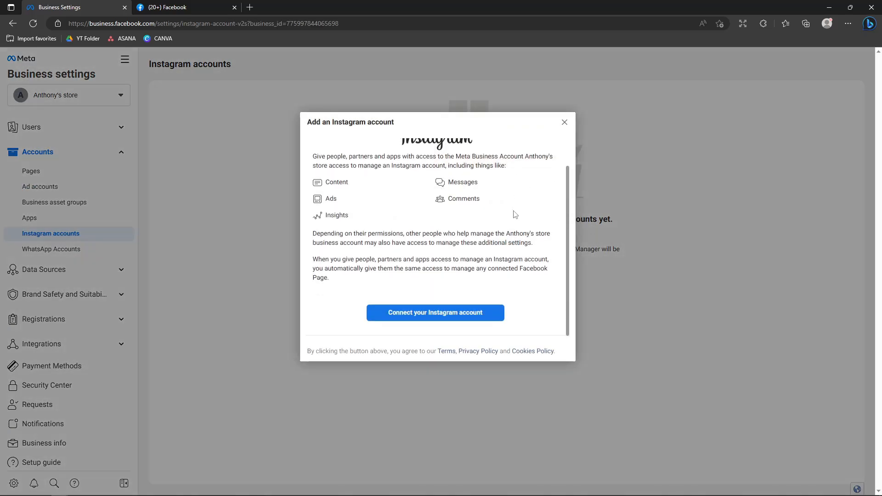
# Step: View the Instagram login window for connecting an account, and close it and the dialog without logging in
pyautogui.click(434, 316)
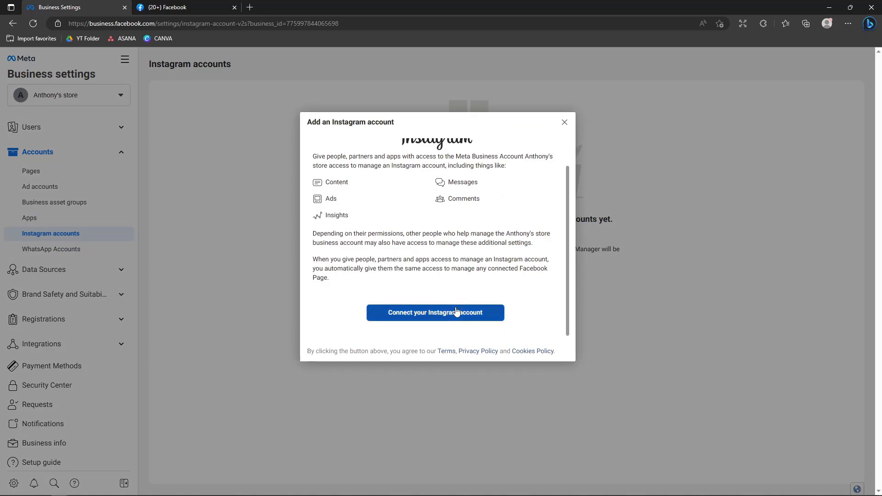
pyautogui.click(250, 7)
pyautogui.click(344, 7)
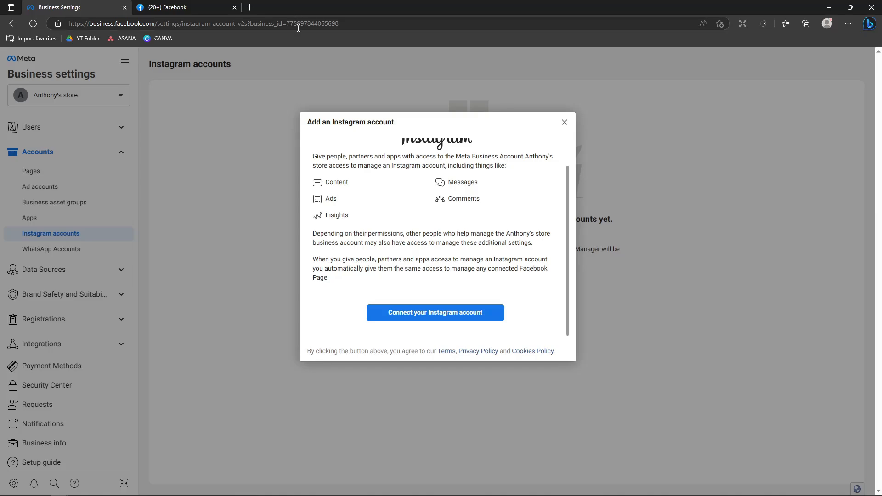
pyautogui.click(442, 313)
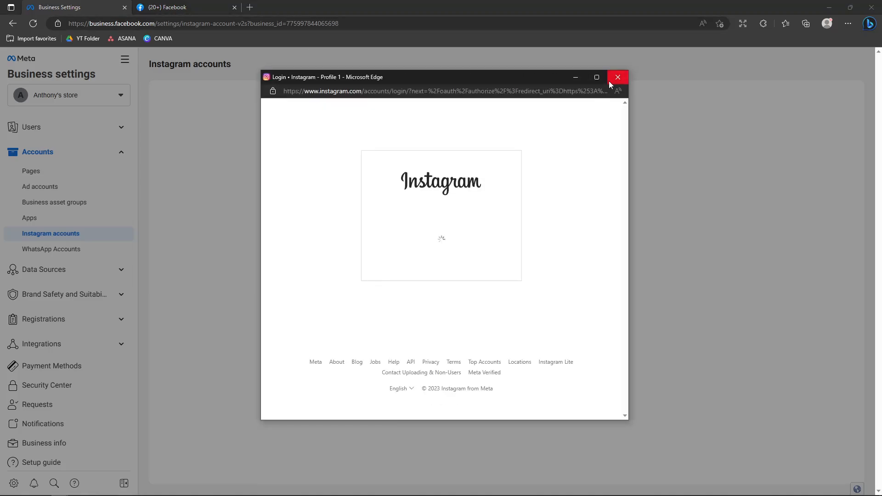
pyautogui.click(609, 81)
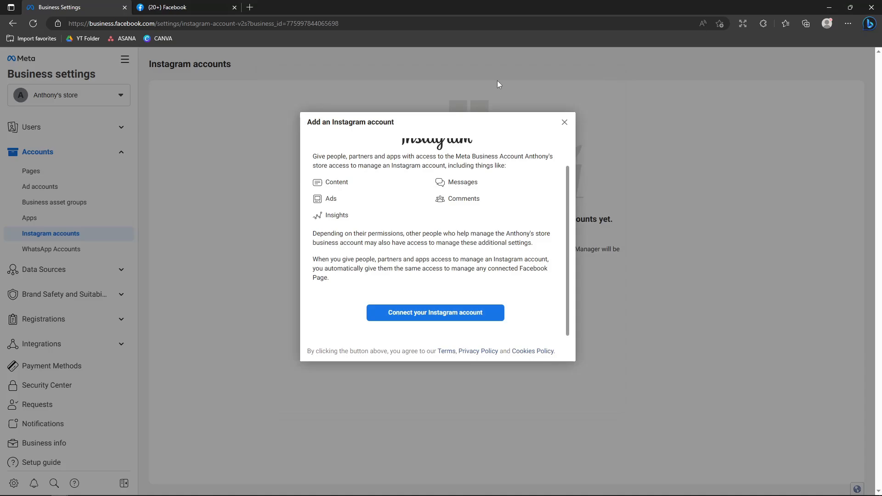
pyautogui.click(563, 123)
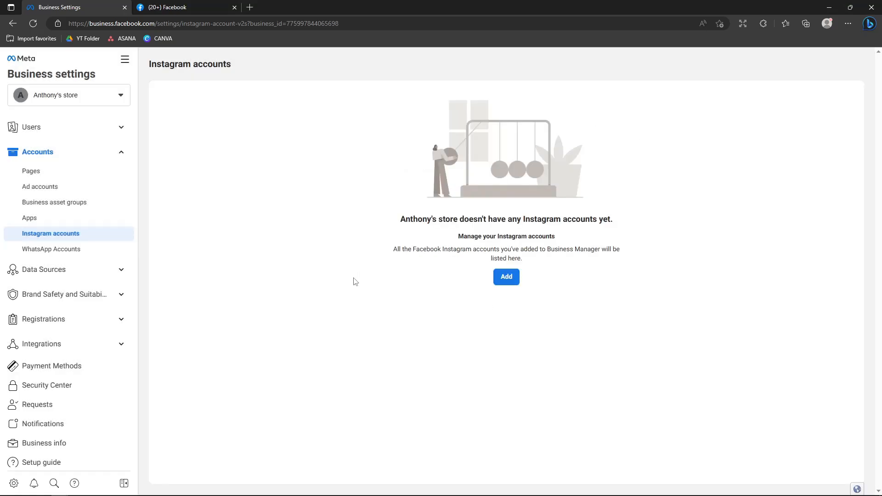
pyautogui.click(145, 489)
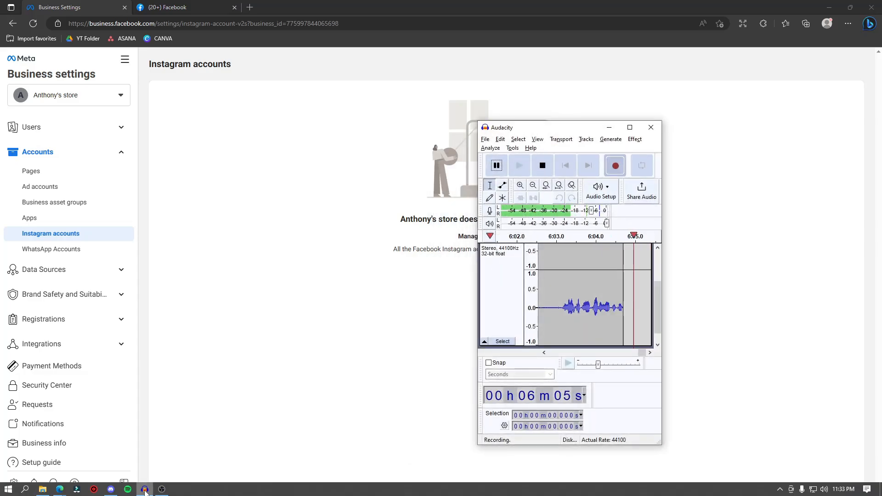
pyautogui.click(145, 489)
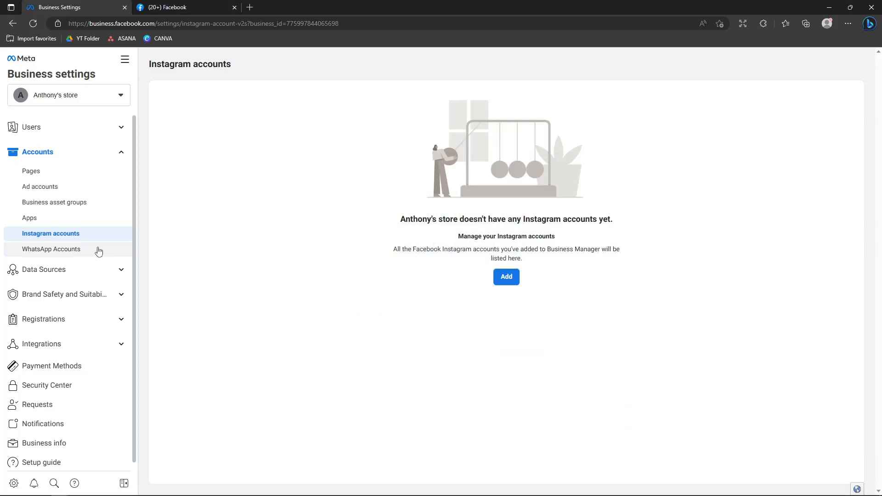
# Step: View the WhatsApp Accounts page and collapse the Accounts section
pyautogui.click(51, 249)
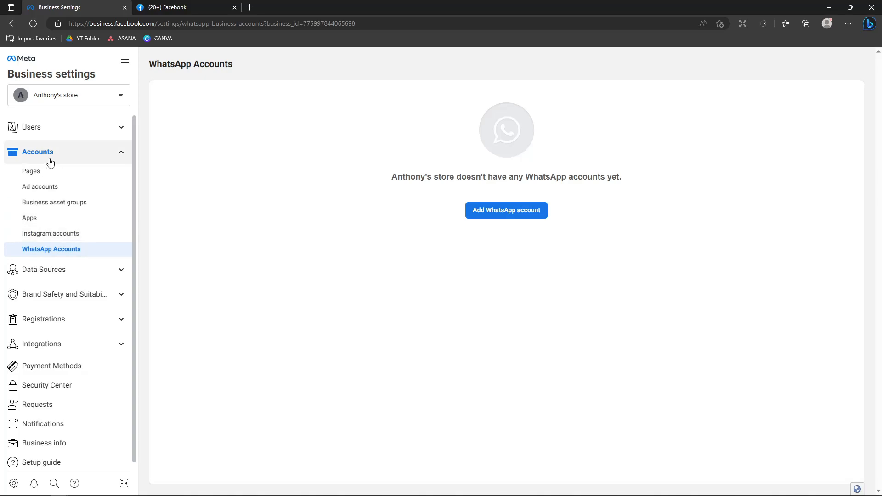
pyautogui.click(121, 160)
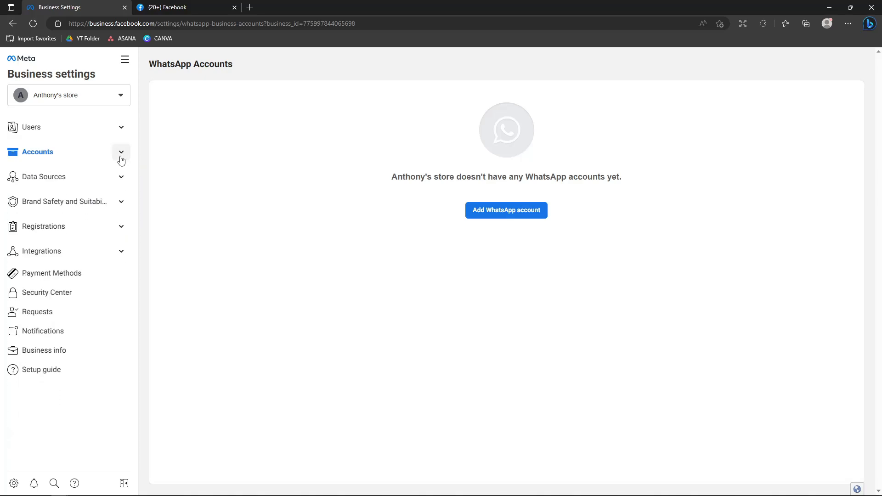
pyautogui.click(119, 160)
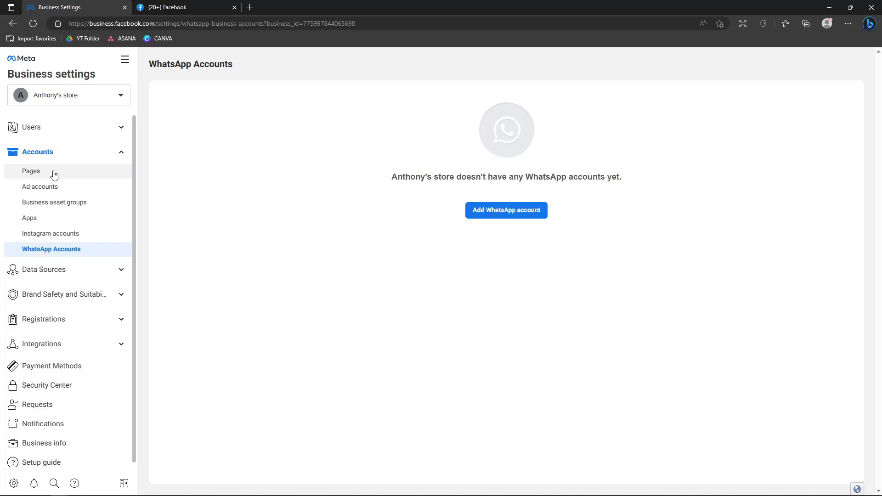
pyautogui.click(122, 154)
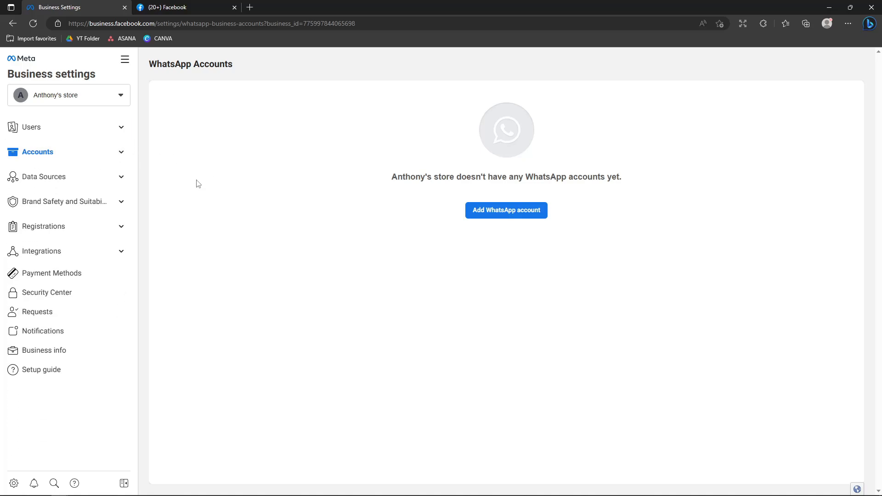
# Step: Examine the Employee access and Admin access roles in the People page's invitation dialog, and close it without inviting anyone
pyautogui.click(121, 127)
pyautogui.click(28, 145)
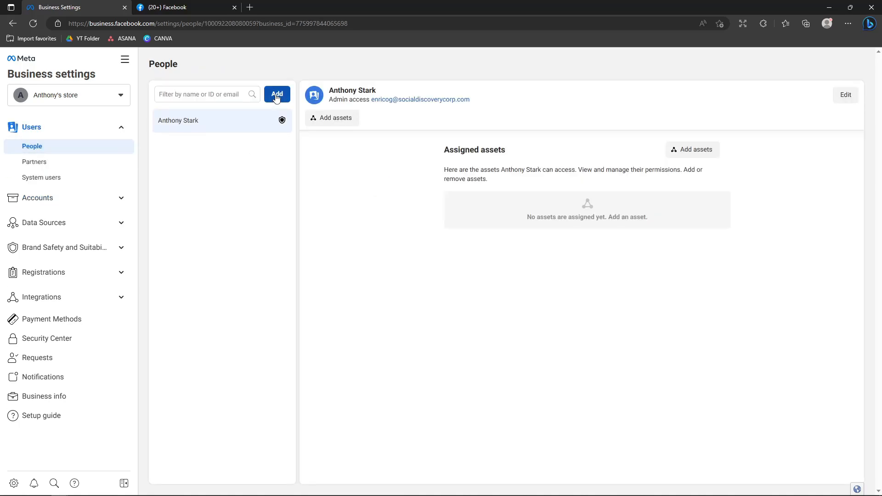
pyautogui.click(277, 94)
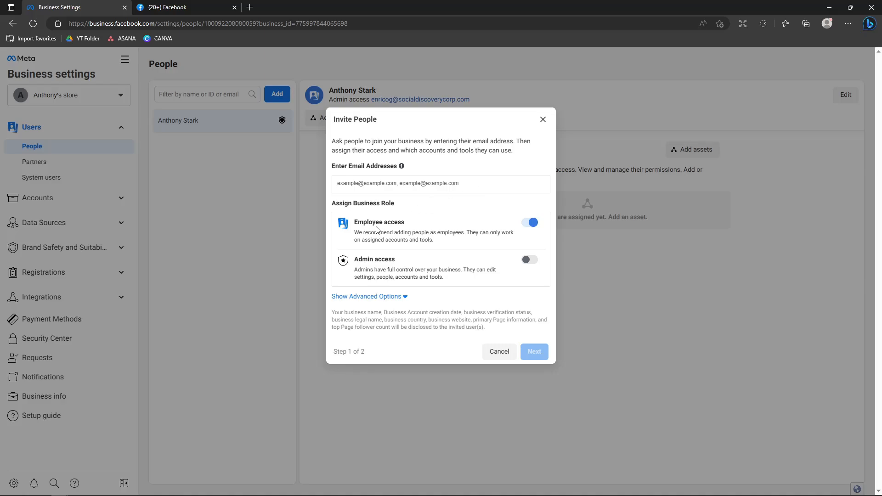
pyautogui.moveTo(356, 223); pyautogui.dragTo(420, 229)
pyautogui.click(406, 226)
pyautogui.moveTo(403, 264); pyautogui.dragTo(352, 255)
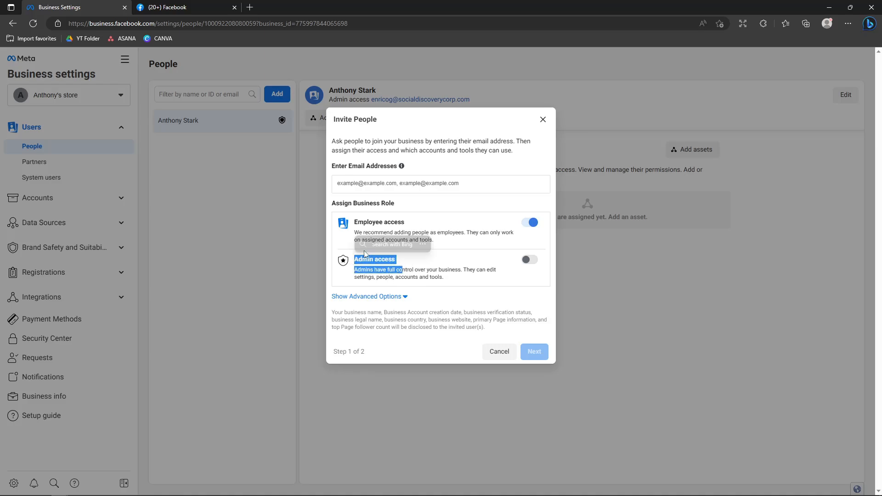
pyautogui.click(542, 120)
pyautogui.moveTo(327, 101); pyautogui.dragTo(370, 101)
pyautogui.click(481, 113)
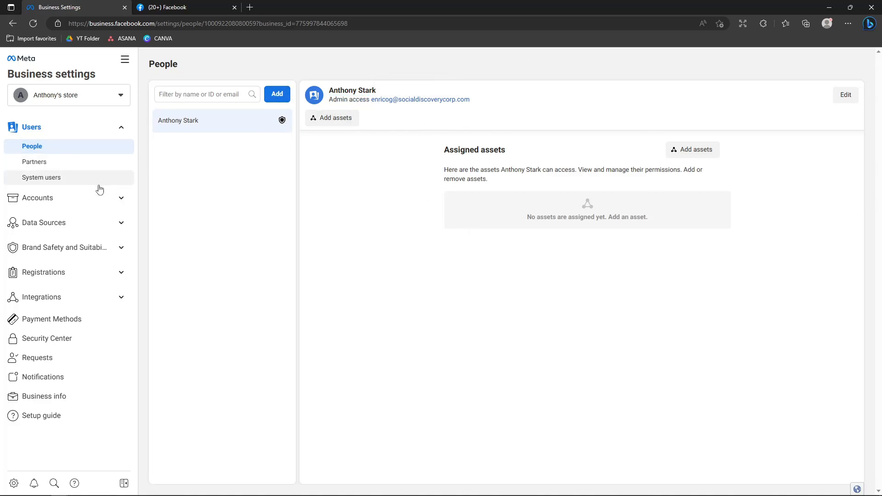
# Step: Check the Partners page, and reopen the People page's invitation dialog with its advanced options shown
pyautogui.click(36, 166)
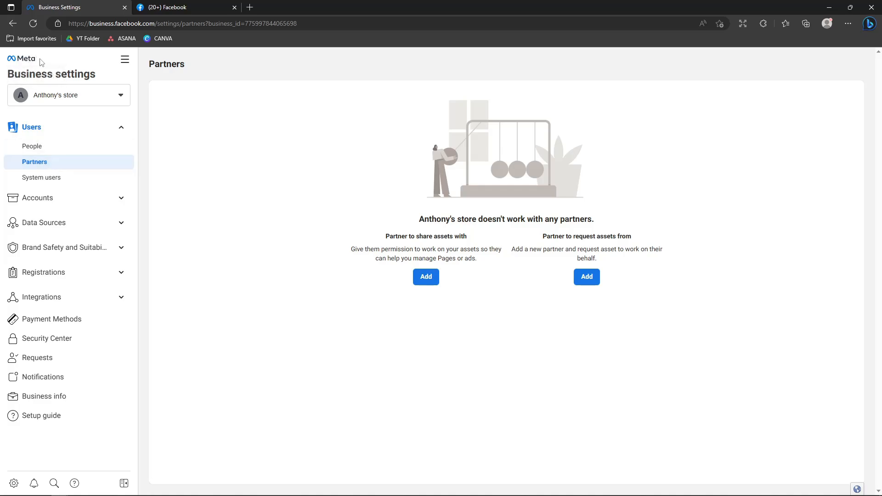
pyautogui.click(44, 151)
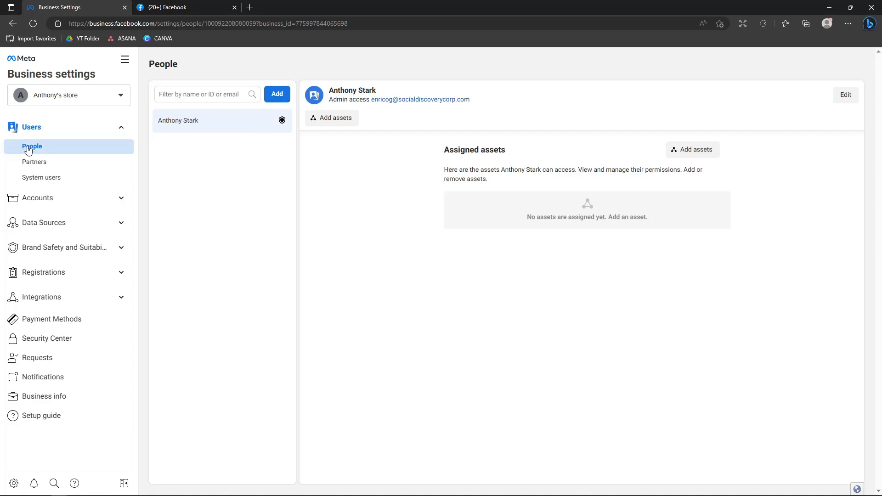
pyautogui.click(277, 94)
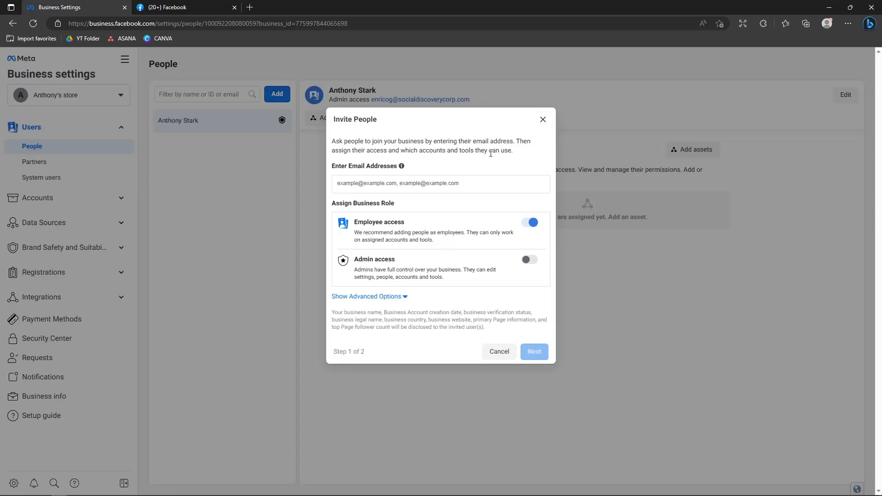
pyautogui.click(459, 185)
pyautogui.click(404, 297)
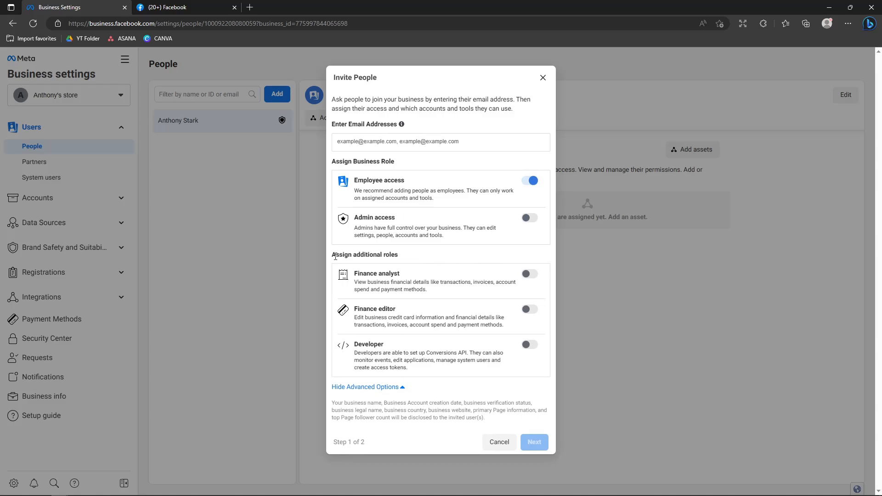
# Step: Review the Finance analyst, Finance editor and Developer roles in the invitation dialog, and close it without assigning any
pyautogui.tripleClick(365, 271)
pyautogui.tripleClick(393, 309)
pyautogui.tripleClick(363, 345)
pyautogui.click(378, 275)
pyautogui.moveTo(336, 161); pyautogui.dragTo(386, 166)
pyautogui.click(386, 166)
pyautogui.click(543, 78)
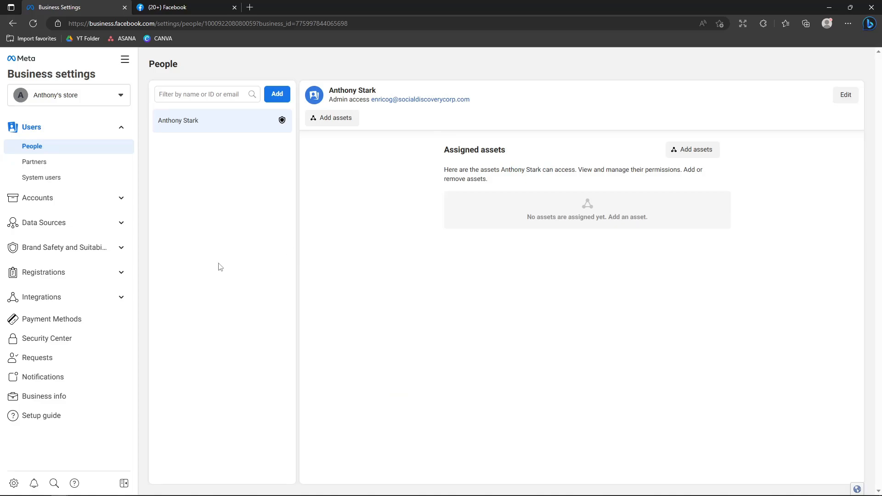
# Step: Start adding a payment method, dismiss the finance editor assignment without proceeding, and view the Requests page
pyautogui.click(79, 319)
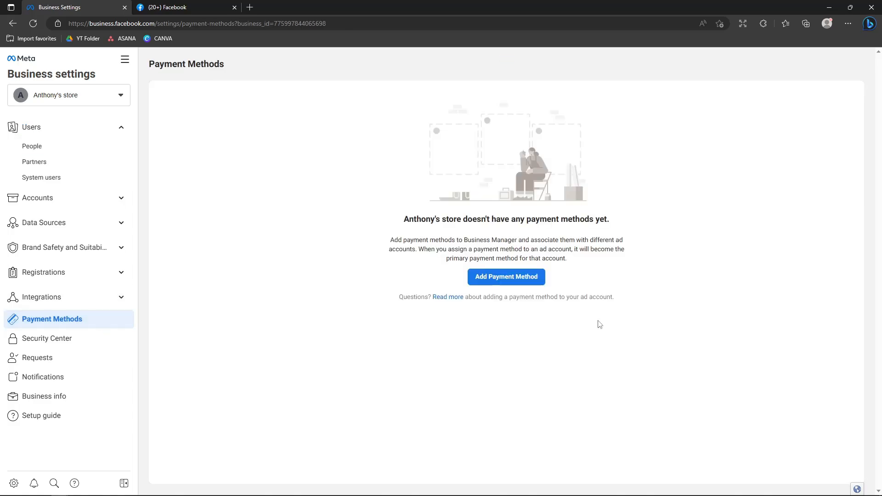
pyautogui.click(530, 280)
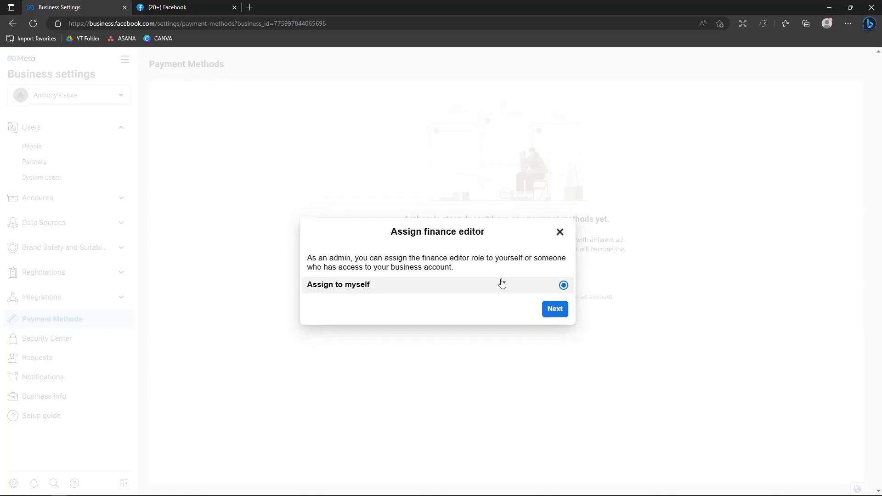
pyautogui.click(559, 229)
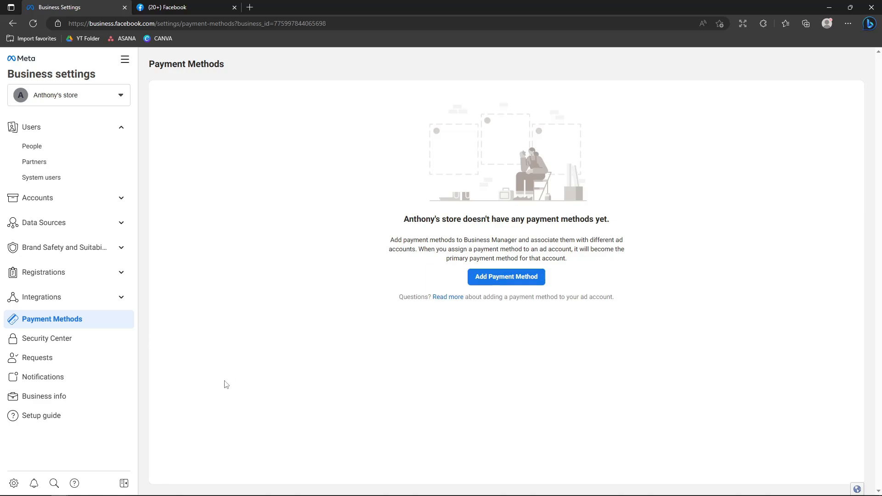
pyautogui.click(53, 362)
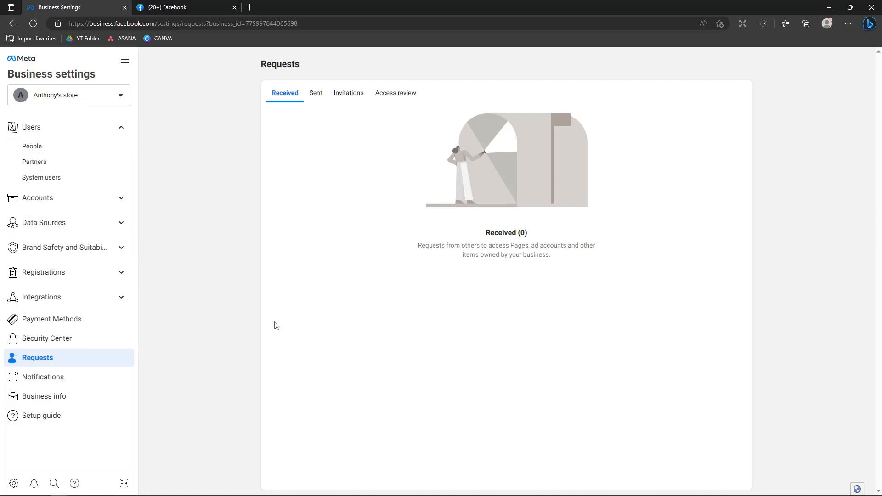
pyautogui.moveTo(208, 484)
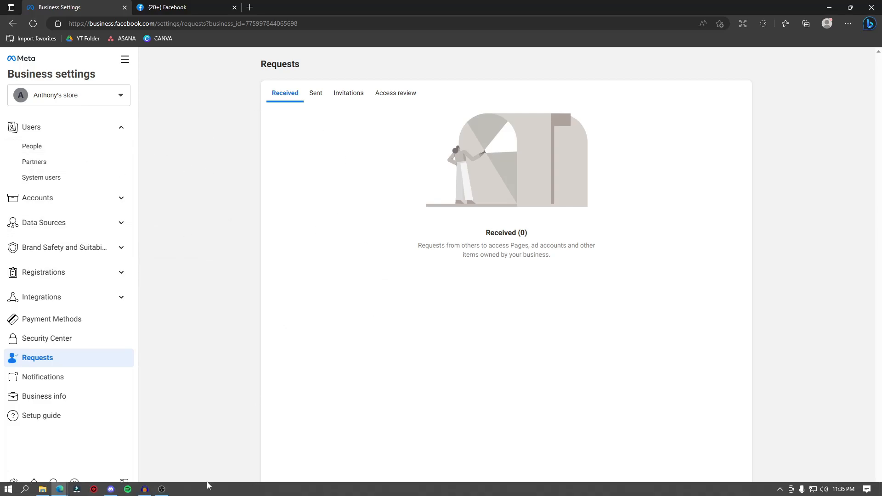
pyautogui.click(145, 490)
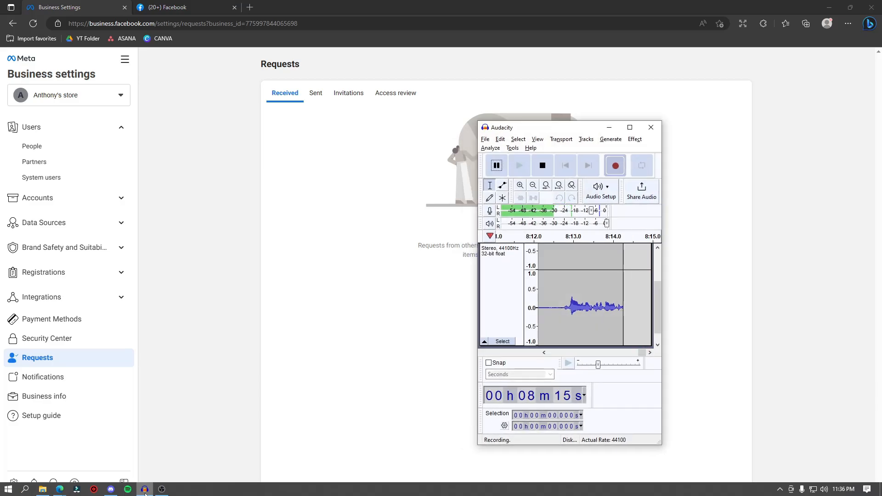
pyautogui.click(145, 490)
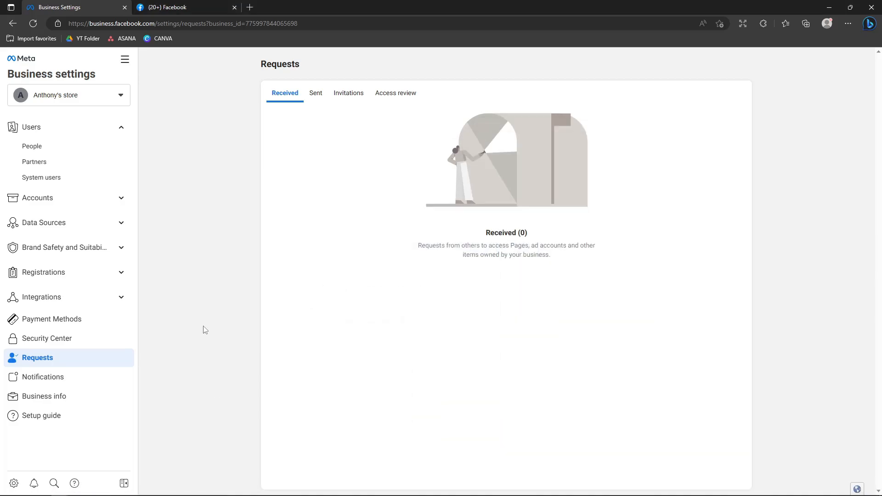
# Step: Examine the Security Center's options for who must turn on two-factor authentication, leaving the requirement at No one
pyautogui.click(75, 338)
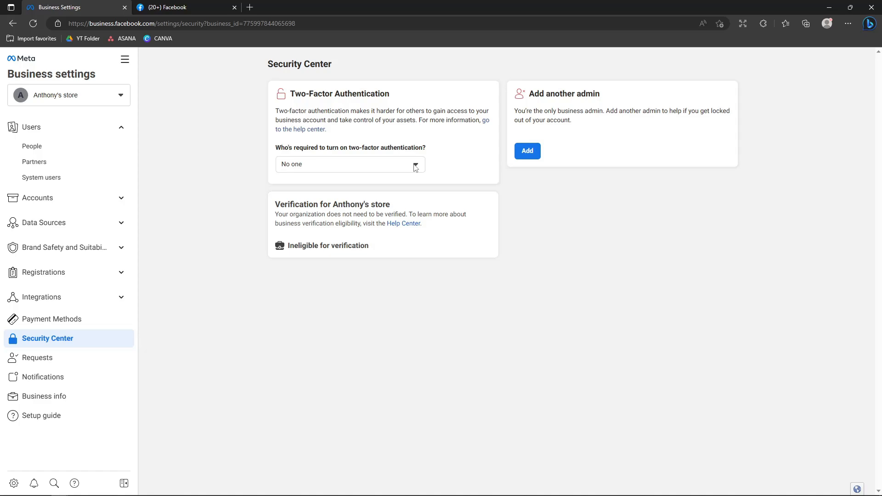
pyautogui.click(415, 167)
pyautogui.click(415, 167)
pyautogui.click(415, 167)
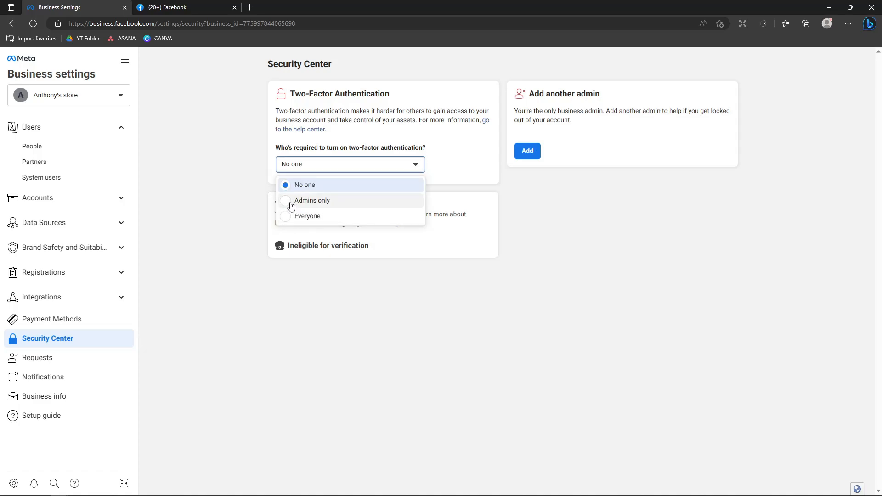
pyautogui.click(442, 165)
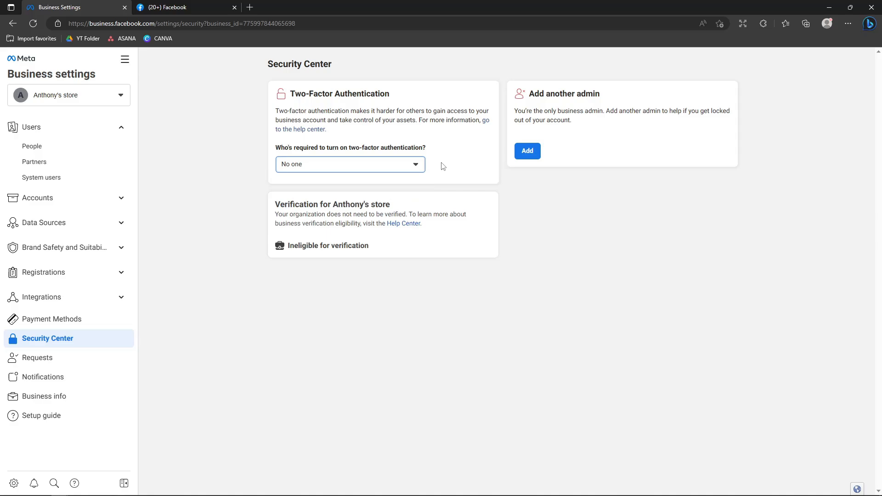
pyautogui.click(406, 171)
pyautogui.click(405, 169)
# Step: Look over the Add another admin section in the Security Center and collapse the Users section
pyautogui.click(532, 92)
pyautogui.moveTo(532, 94); pyautogui.dragTo(597, 96)
pyautogui.click(534, 97)
pyautogui.click(610, 92)
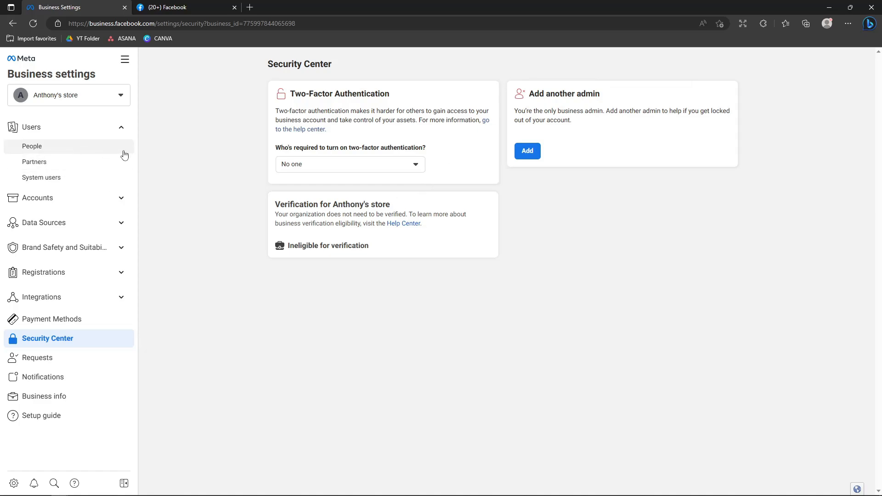
pyautogui.click(121, 127)
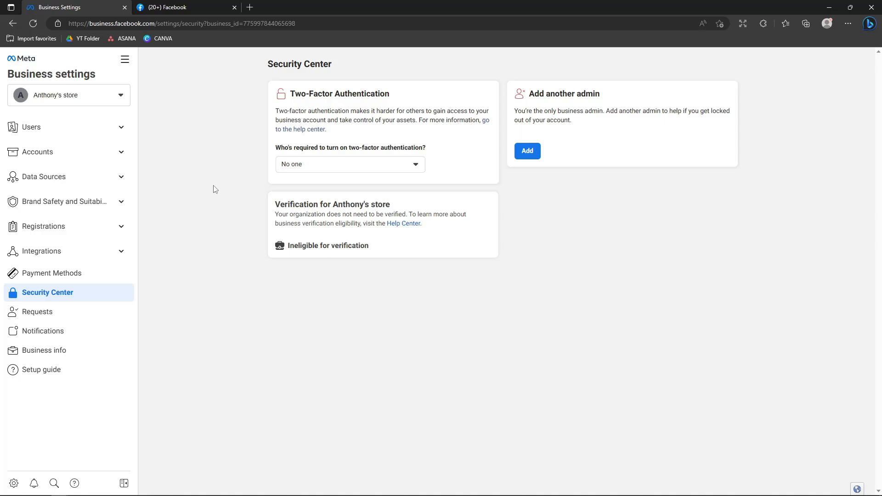
pyautogui.moveTo(163, 491)
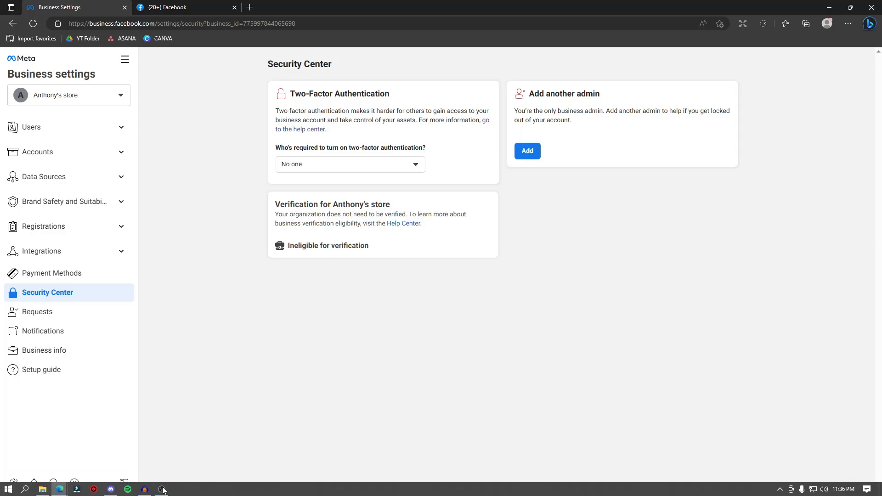